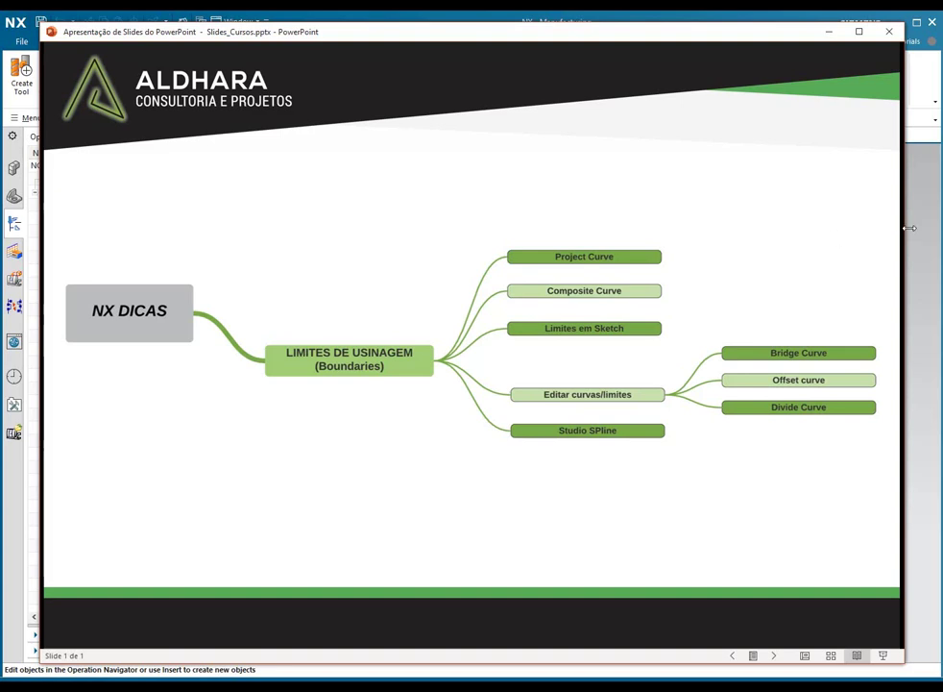
Step: Exit the Limites de Usinagem slide show so the NX window is visible
{"action": "key", "text": "Escape"}
Step: Set the selection filter to No Selection Filter
{"action": "mouse_move", "coordinate": [625, 271]}
{"action": "middle_mouse_down"}
{"action": "mouse_move", "coordinate": [580, 299]}
{"action": "mouse_move", "coordinate": [522, 306]}
{"action": "middle_mouse_up"}
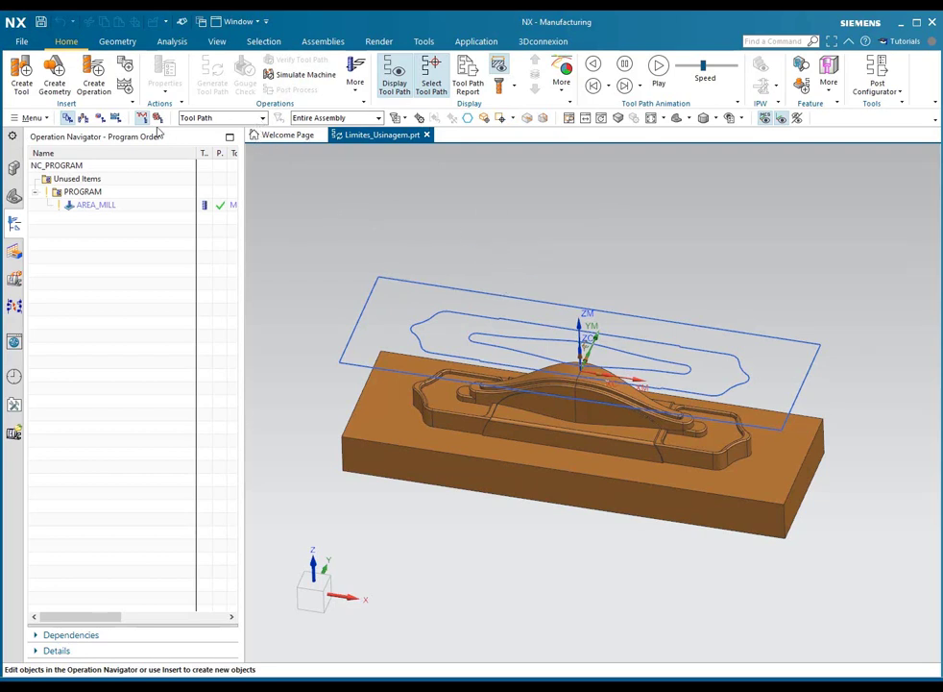
{"action": "left_click", "coordinate": [250, 117]}
{"action": "left_click", "coordinate": [232, 132]}
{"action": "left_click", "coordinate": [229, 119]}
{"action": "left_click", "coordinate": [219, 192]}
{"action": "left_click", "coordinate": [250, 117]}
{"action": "left_click", "coordinate": [232, 132]}
Step: Remove the projected curves and rectangular outline floating above the part
{"action": "left_click", "coordinate": [448, 317]}
{"action": "left_click", "coordinate": [440, 293]}
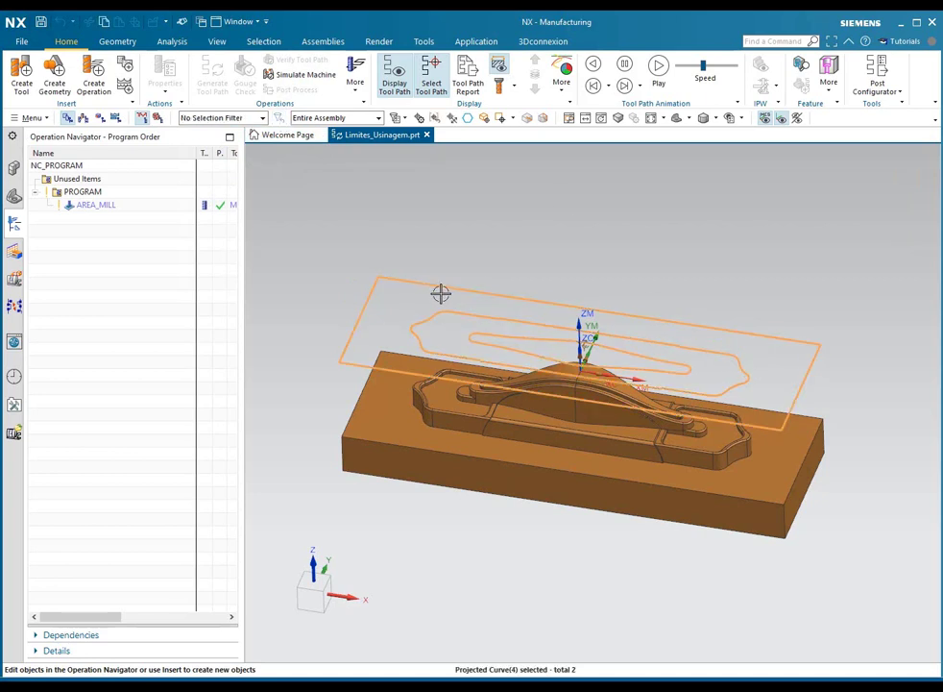
{"action": "key", "text": "ctrl+b"}
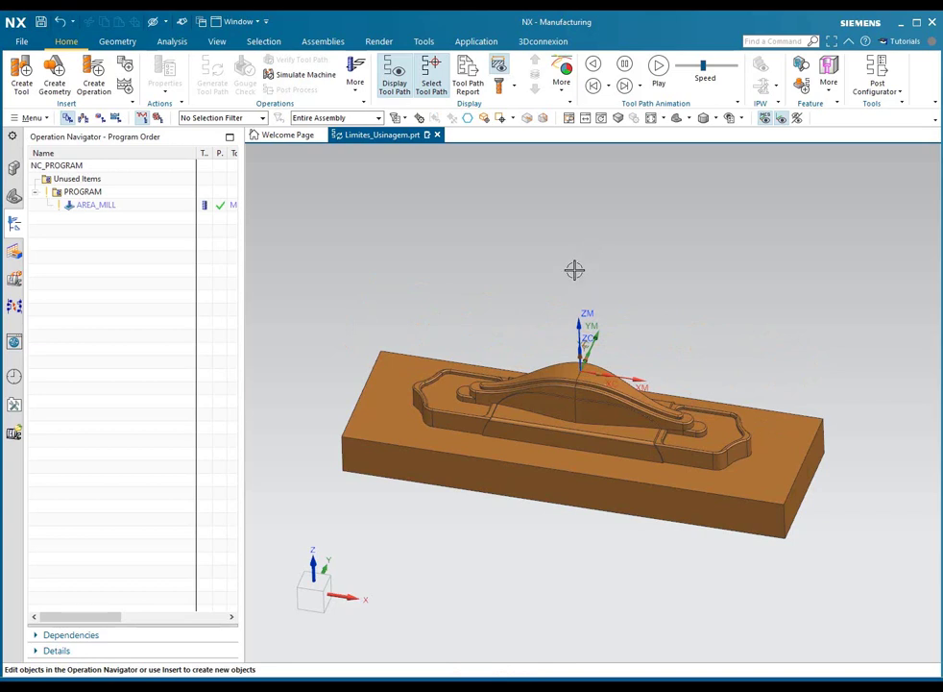
Step: On the Geometry tab, browse the Point list, then the Extract Geometry list
{"action": "middle_click_drag", "start_coordinate": [587, 248], "coordinate": [574, 266]}
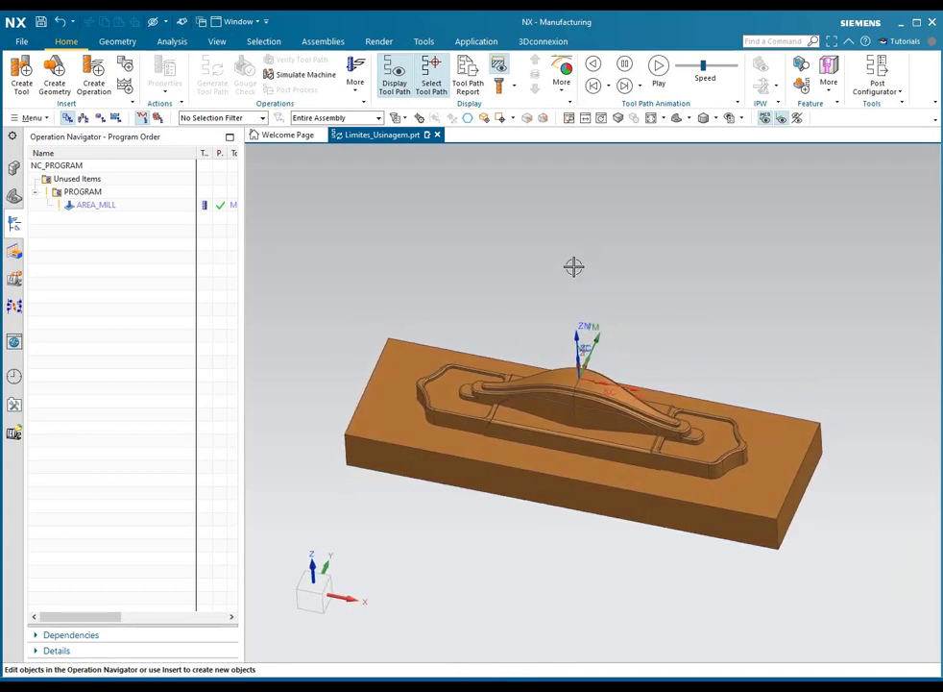
{"action": "left_click", "coordinate": [120, 42]}
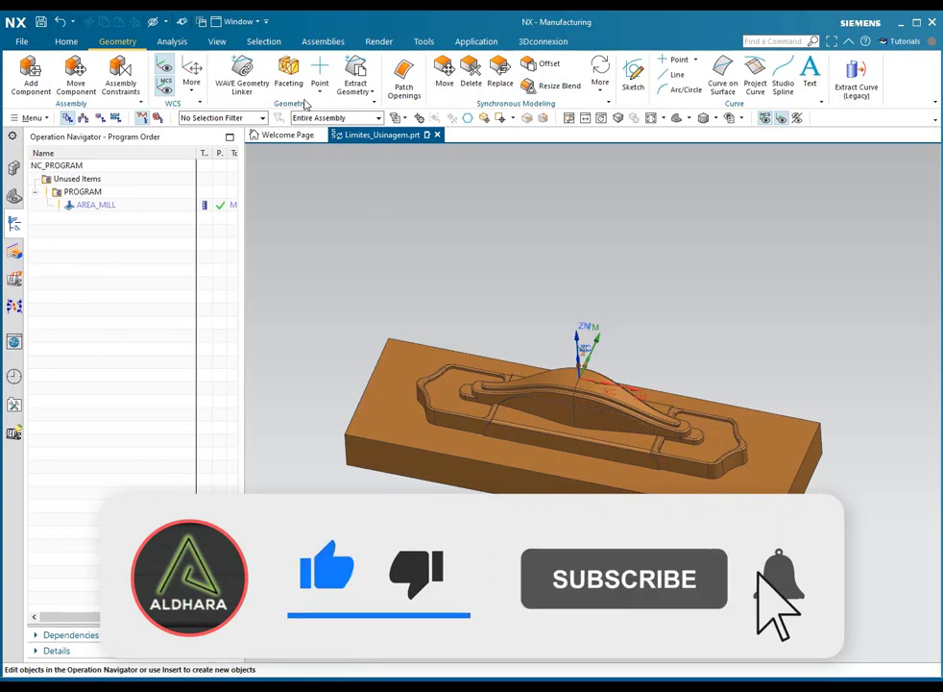
{"action": "left_click", "coordinate": [320, 91]}
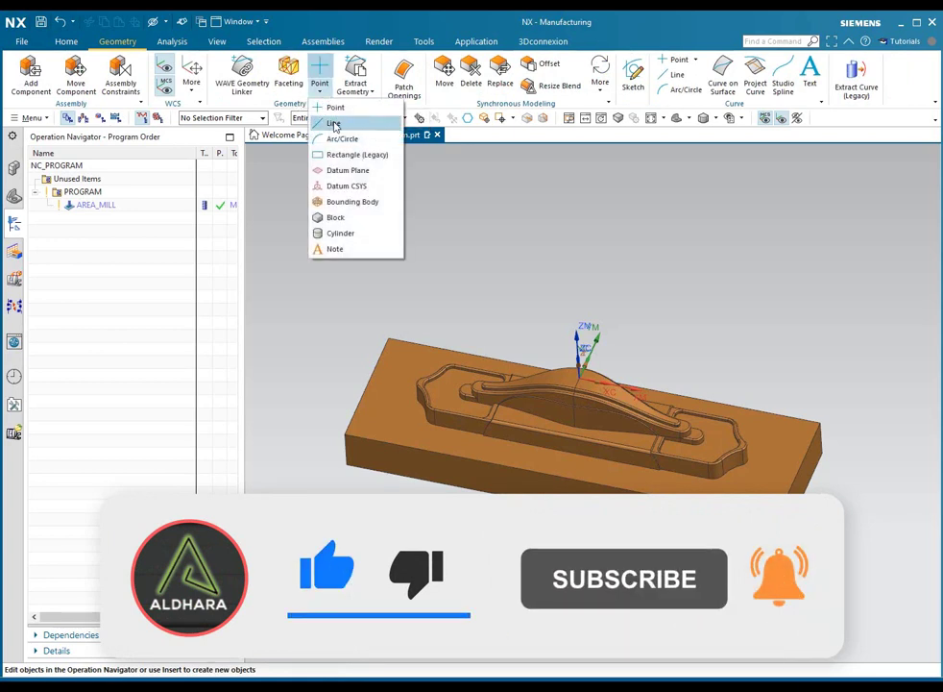
{"action": "left_click", "coordinate": [355, 91]}
{"action": "left_click", "coordinate": [320, 91]}
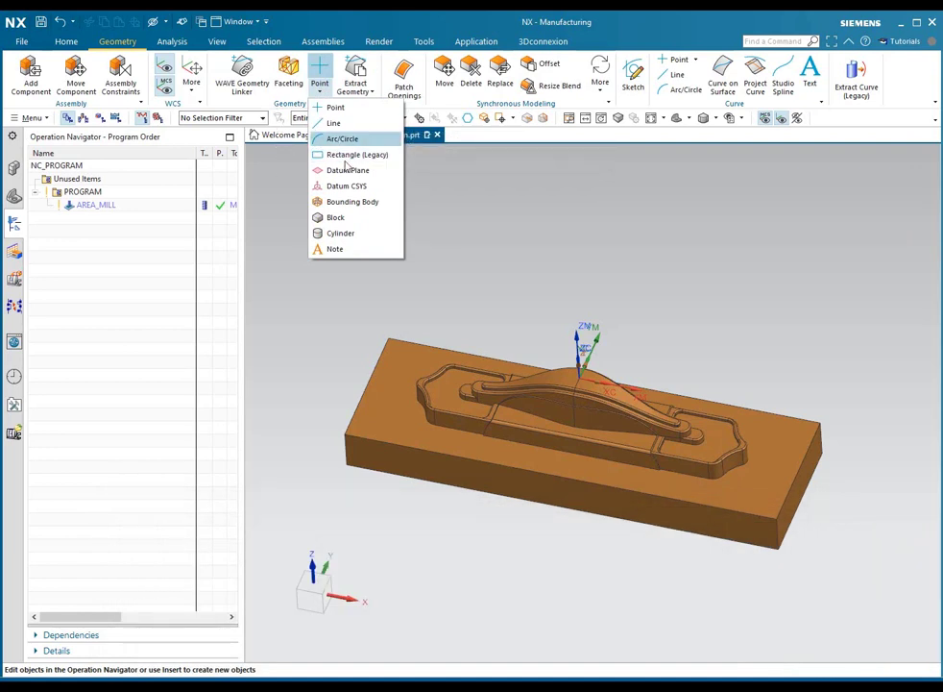
{"action": "left_click", "coordinate": [355, 91]}
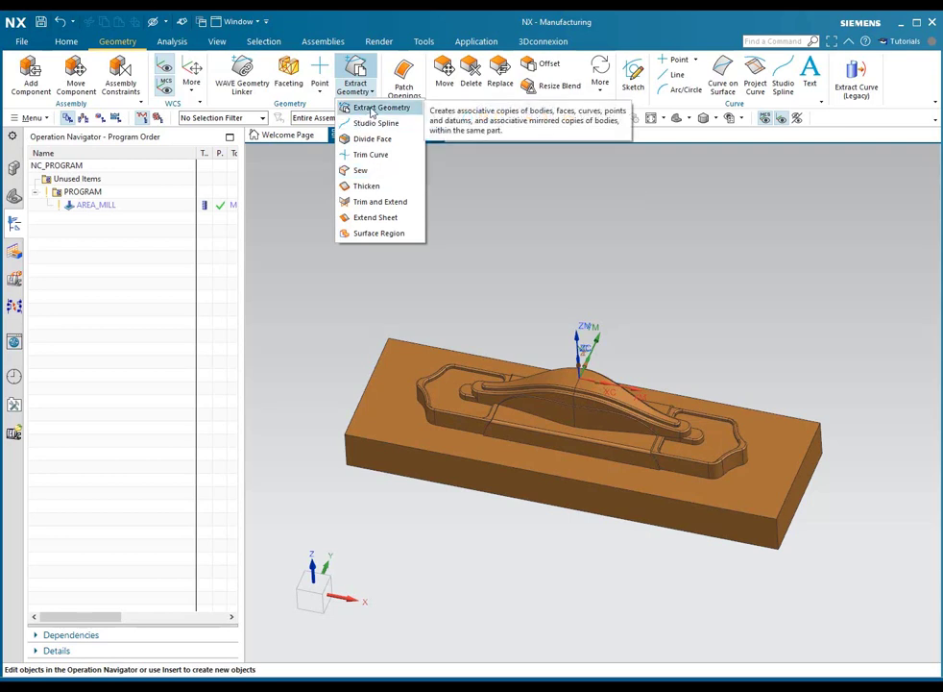
Step: Start Extract Geometry with Composite Curve as the extraction type
{"action": "left_click", "coordinate": [372, 109]}
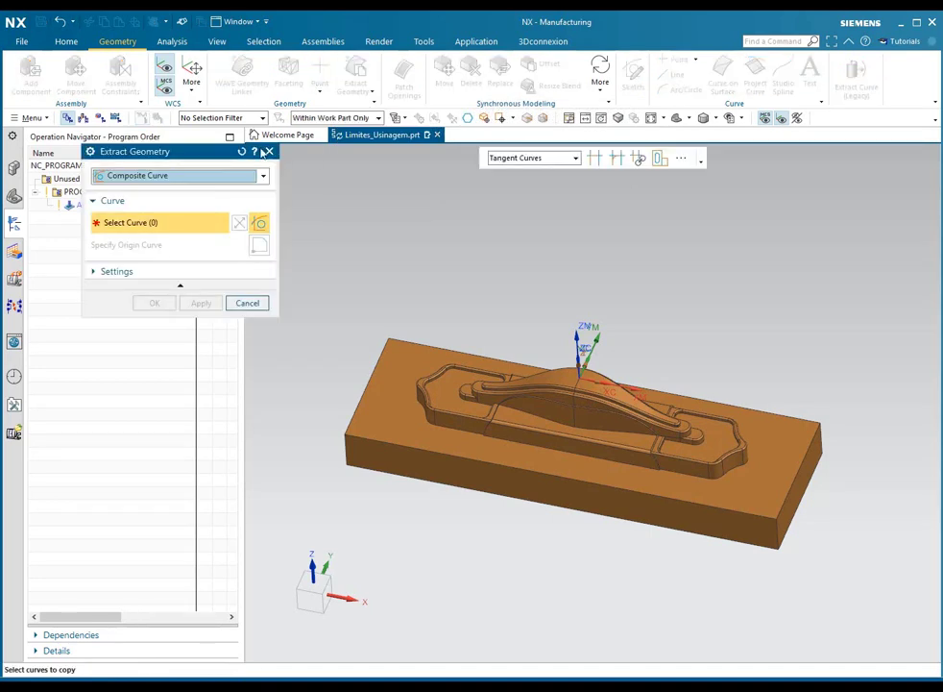
{"action": "left_click_drag", "start_coordinate": [153, 154], "coordinate": [158, 233]}
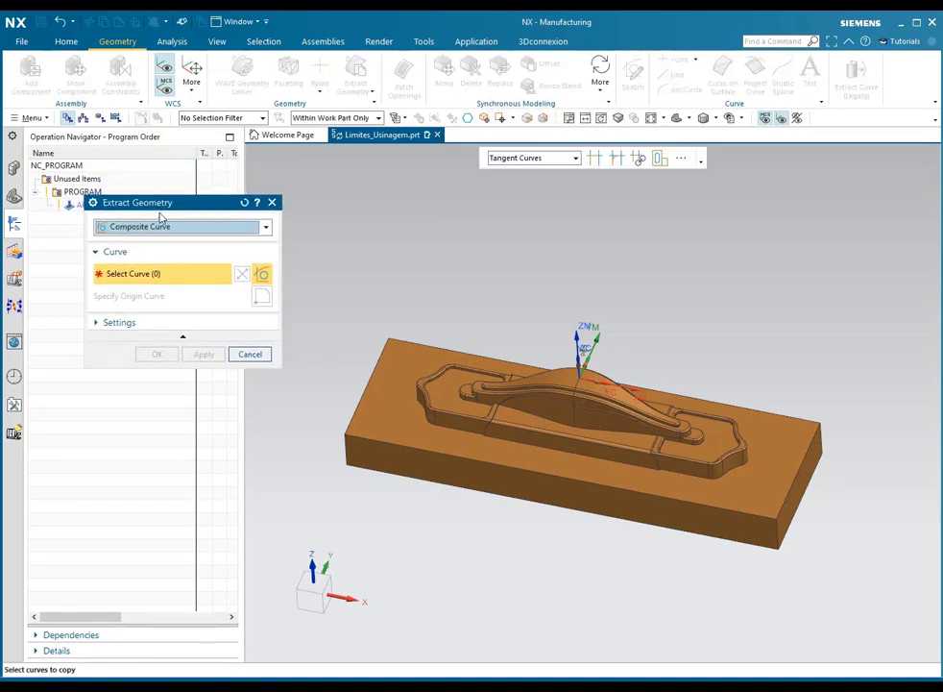
{"action": "left_click", "coordinate": [151, 258]}
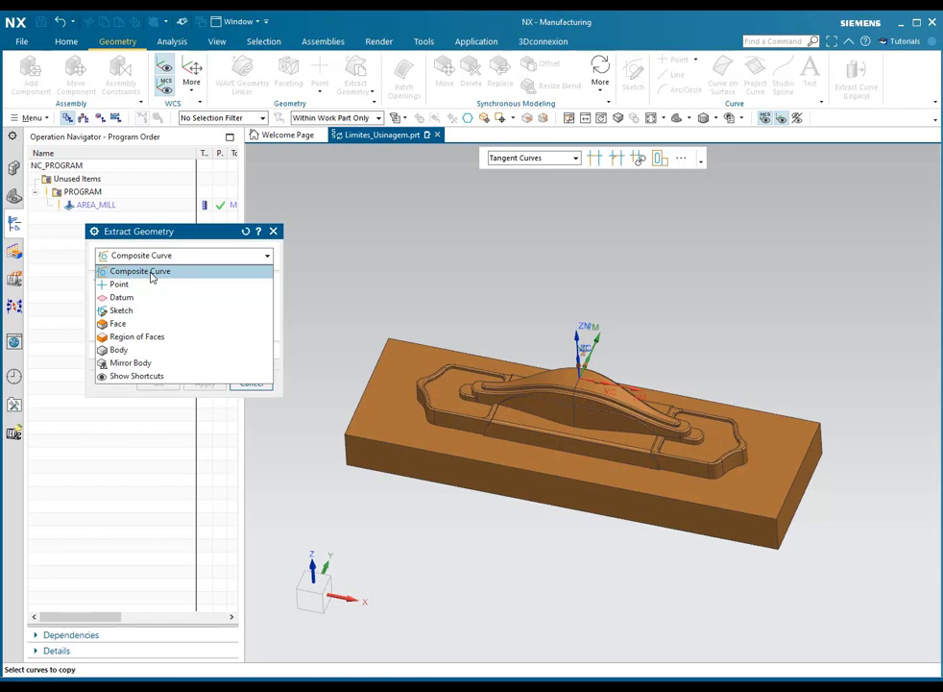
{"action": "left_click", "coordinate": [150, 274]}
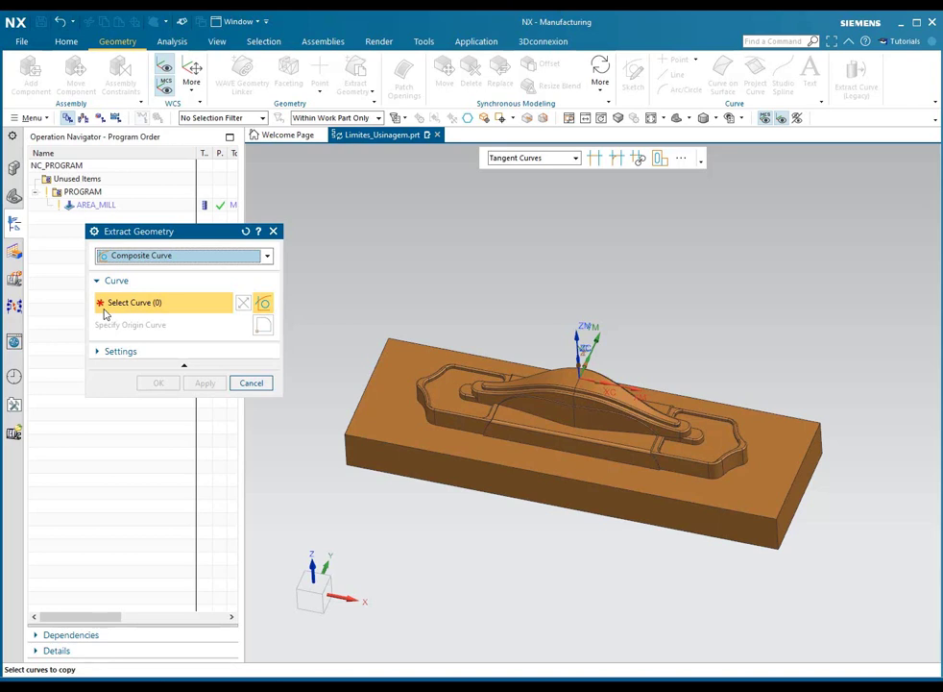
Step: Expand the Settings section of the Extract Geometry dialog
{"action": "left_click", "coordinate": [113, 352]}
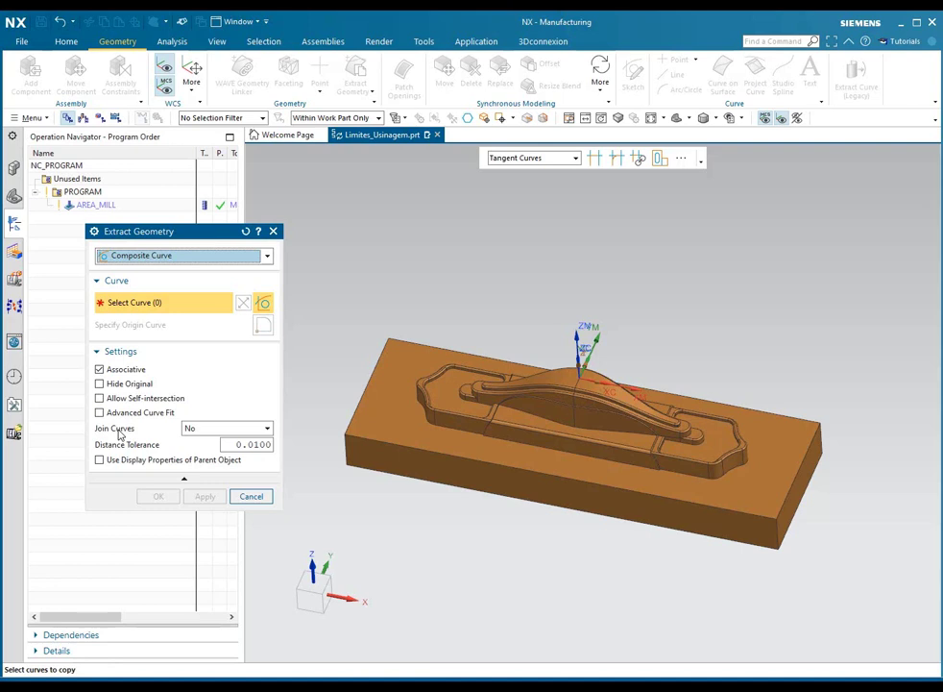
Step: Set Join Curves to General, leaving Advanced Curve Fit unchecked
{"action": "left_click", "coordinate": [210, 430]}
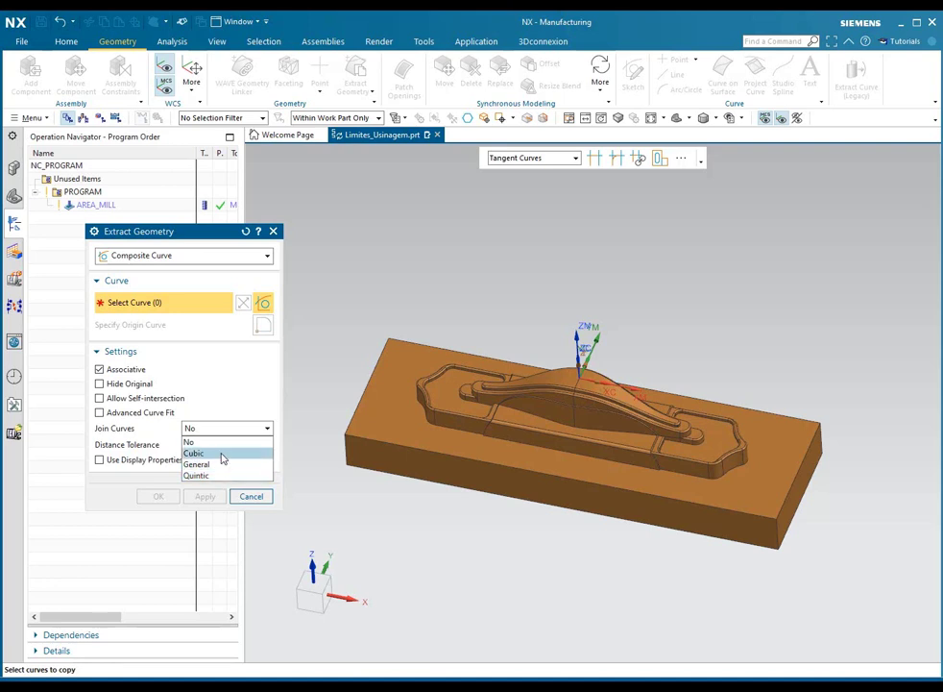
{"action": "left_click", "coordinate": [220, 466]}
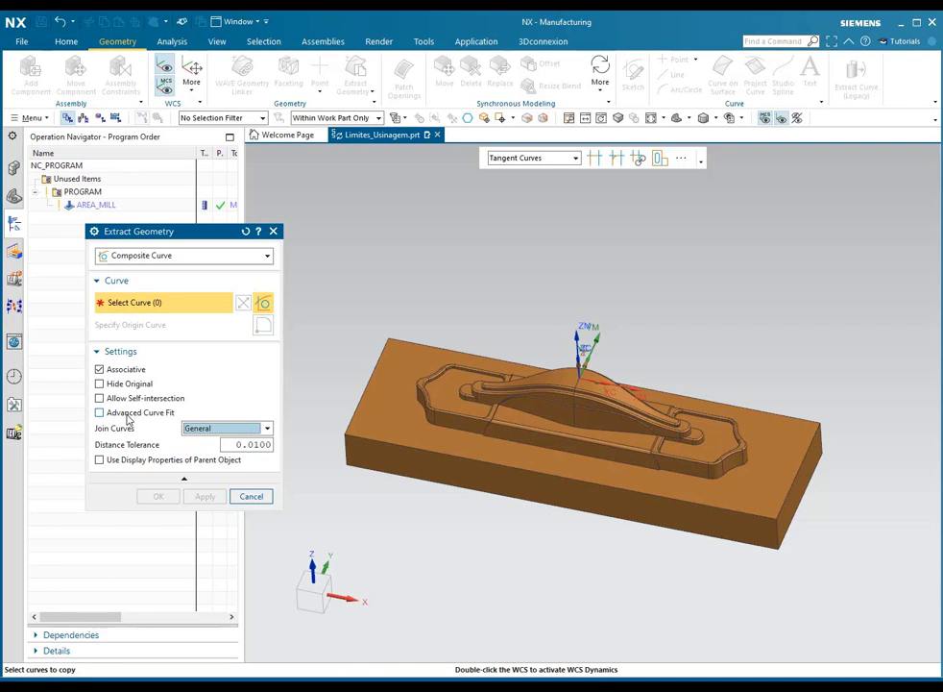
{"action": "left_click", "coordinate": [127, 413]}
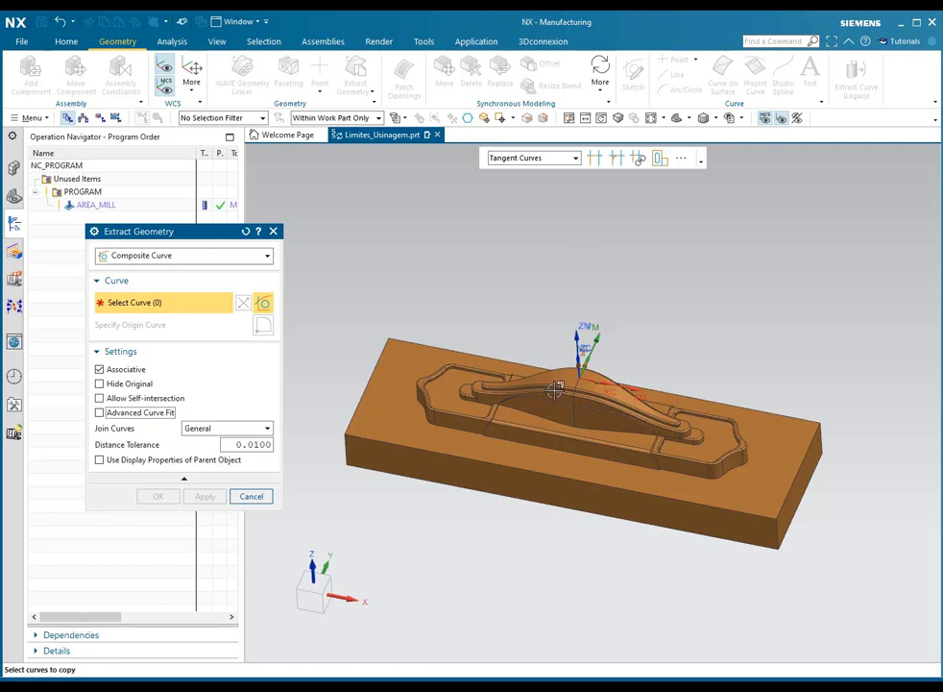
Step: Pick the long ridge edge and its tangent edge chain as composite curve input
{"action": "scroll", "coordinate": [560, 384], "scroll_direction": "up", "scroll_amount": 1}
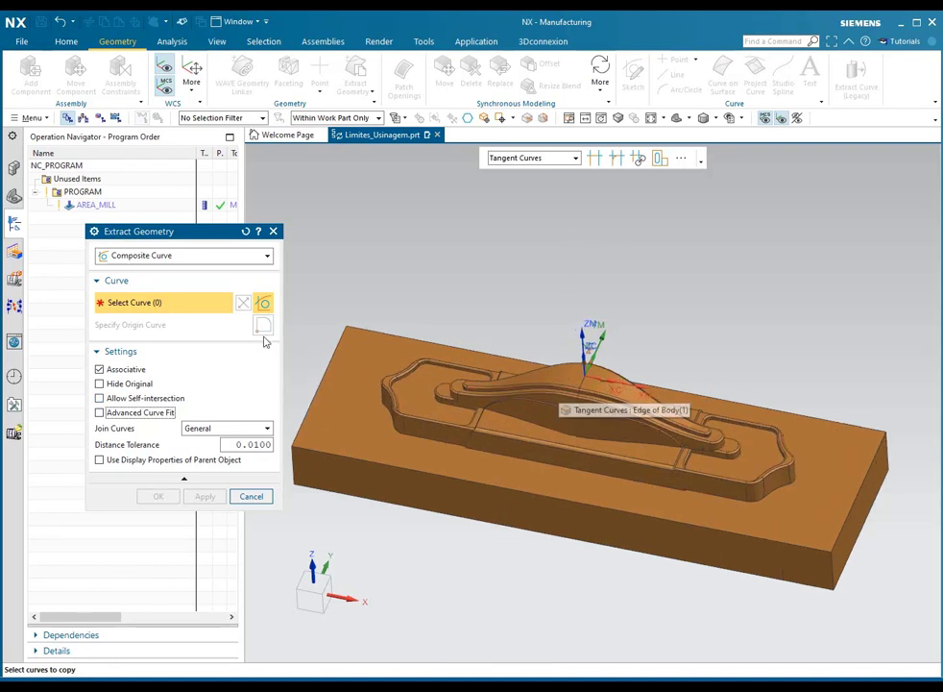
{"action": "scroll", "coordinate": [490, 318], "scroll_direction": "up", "scroll_amount": 1}
{"action": "scroll", "coordinate": [512, 320], "scroll_direction": "up", "scroll_amount": 1}
{"action": "scroll", "coordinate": [634, 339], "scroll_direction": "up", "scroll_amount": 1}
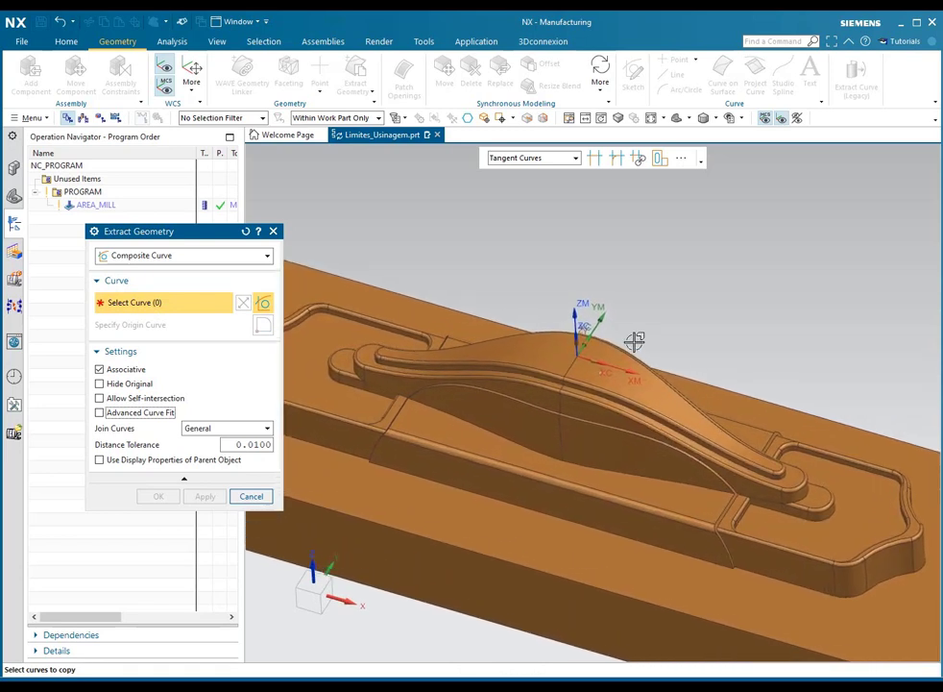
{"action": "scroll", "coordinate": [634, 341], "scroll_direction": "up", "scroll_amount": 1}
{"action": "scroll", "coordinate": [634, 341], "scroll_direction": "up", "scroll_amount": 1}
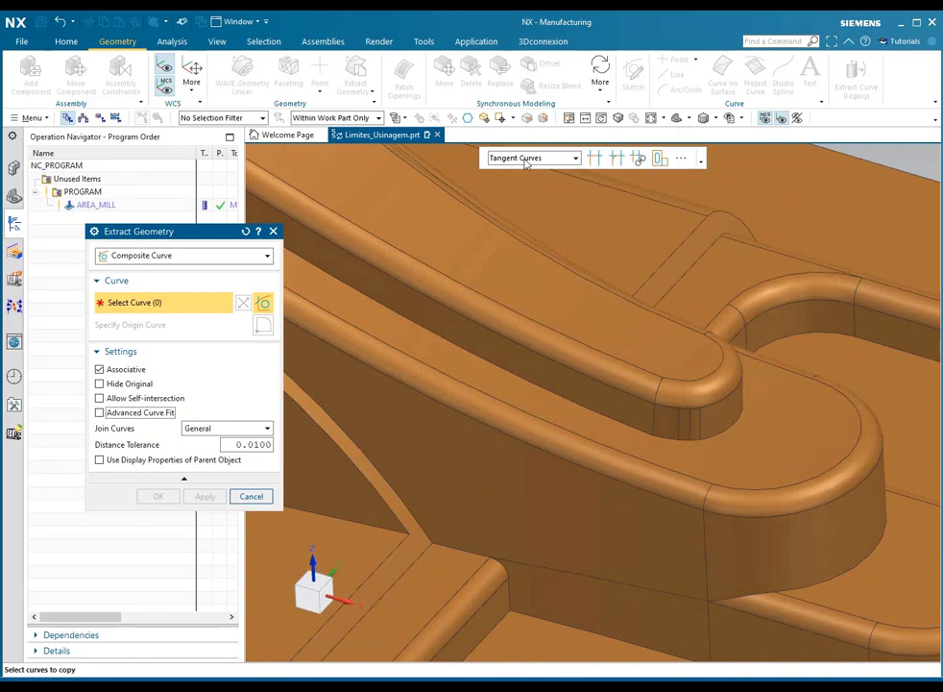
{"action": "left_click", "coordinate": [637, 392]}
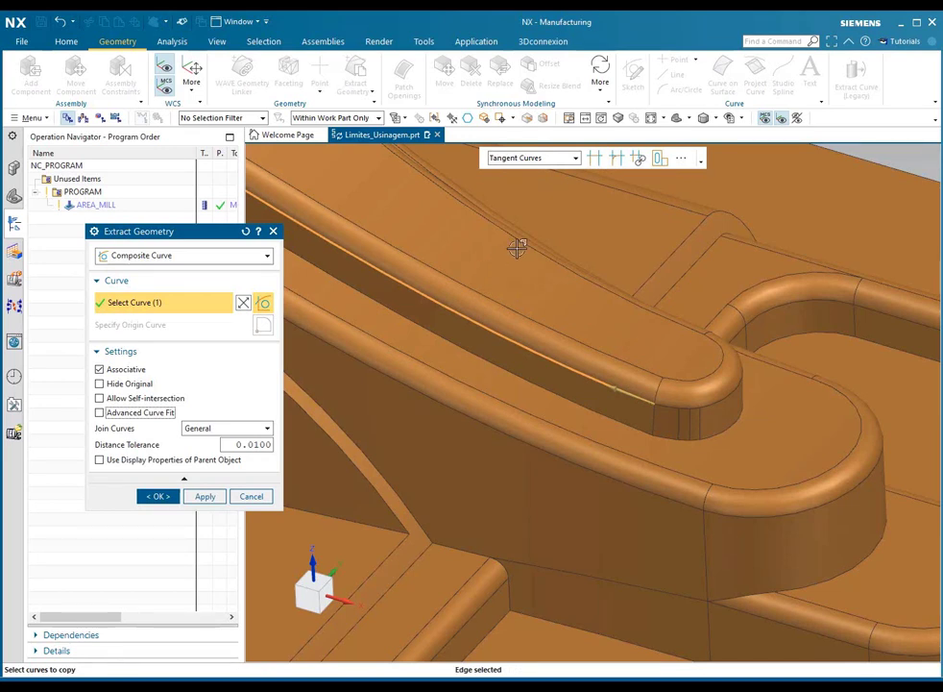
{"action": "scroll", "coordinate": [659, 402], "scroll_direction": "up", "scroll_amount": 2}
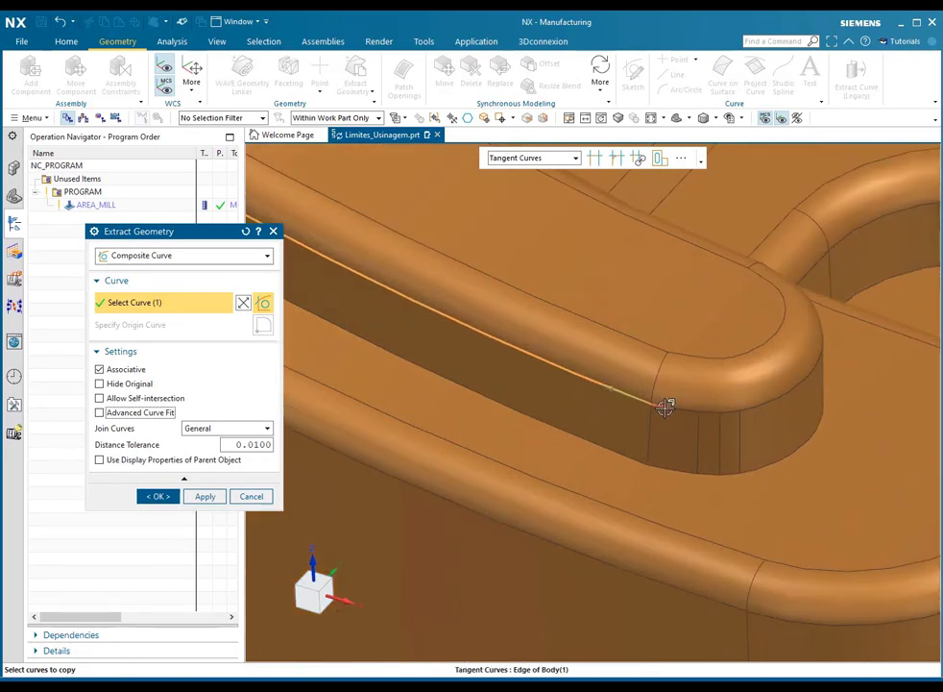
{"action": "left_click", "coordinate": [677, 402]}
Step: Add more ridge edges and the boss-top chain until 48 curves are selected
{"action": "mouse_move", "coordinate": [900, 351]}
{"action": "middle_mouse_down"}
{"action": "mouse_move", "coordinate": [600, 348]}
{"action": "mouse_move", "coordinate": [616, 342]}
{"action": "mouse_move", "coordinate": [611, 385]}
{"action": "mouse_move", "coordinate": [648, 371]}
{"action": "mouse_move", "coordinate": [481, 390]}
{"action": "mouse_move", "coordinate": [544, 371]}
{"action": "mouse_move", "coordinate": [526, 428]}
{"action": "mouse_move", "coordinate": [482, 442]}
{"action": "mouse_move", "coordinate": [498, 458]}
{"action": "mouse_move", "coordinate": [576, 416]}
{"action": "mouse_move", "coordinate": [627, 316]}
{"action": "mouse_move", "coordinate": [650, 298]}
{"action": "mouse_move", "coordinate": [652, 320]}
{"action": "mouse_move", "coordinate": [636, 299]}
{"action": "mouse_move", "coordinate": [447, 323]}
{"action": "mouse_move", "coordinate": [562, 322]}
{"action": "mouse_move", "coordinate": [632, 479]}
{"action": "mouse_move", "coordinate": [647, 419]}
{"action": "mouse_move", "coordinate": [756, 371]}
{"action": "mouse_move", "coordinate": [747, 409]}
{"action": "middle_mouse_up"}
{"action": "left_click", "coordinate": [606, 379]}
{"action": "left_click", "coordinate": [419, 389]}
{"action": "scroll", "coordinate": [499, 458], "scroll_direction": "up", "scroll_amount": 2}
{"action": "left_click", "coordinate": [534, 435]}
{"action": "left_click", "coordinate": [671, 330]}
{"action": "scroll", "coordinate": [489, 326], "scroll_direction": "up", "scroll_amount": 2}
{"action": "scroll", "coordinate": [569, 344], "scroll_direction": "up", "scroll_amount": 2}
{"action": "scroll", "coordinate": [631, 446], "scroll_direction": "down", "scroll_amount": 2}
{"action": "scroll", "coordinate": [633, 437], "scroll_direction": "down", "scroll_amount": 2}
{"action": "scroll", "coordinate": [735, 375], "scroll_direction": "up", "scroll_amount": 2}
{"action": "scroll", "coordinate": [756, 371], "scroll_direction": "down", "scroll_amount": 2}
{"action": "scroll", "coordinate": [756, 371], "scroll_direction": "up", "scroll_amount": 2}
{"action": "scroll", "coordinate": [756, 371], "scroll_direction": "up", "scroll_amount": 2}
{"action": "scroll", "coordinate": [740, 405], "scroll_direction": "up", "scroll_amount": 2}
{"action": "scroll", "coordinate": [721, 394], "scroll_direction": "up", "scroll_amount": 2}
{"action": "scroll", "coordinate": [715, 392], "scroll_direction": "down", "scroll_amount": 2}
{"action": "scroll", "coordinate": [836, 499], "scroll_direction": "up", "scroll_amount": 2}
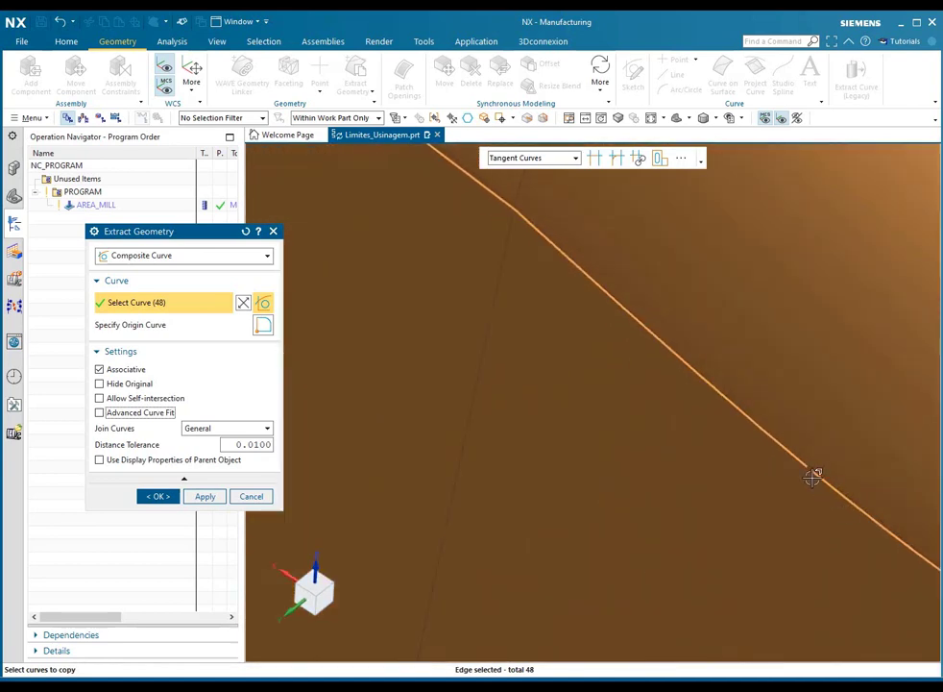
{"action": "scroll", "coordinate": [817, 483], "scroll_direction": "up", "scroll_amount": 1}
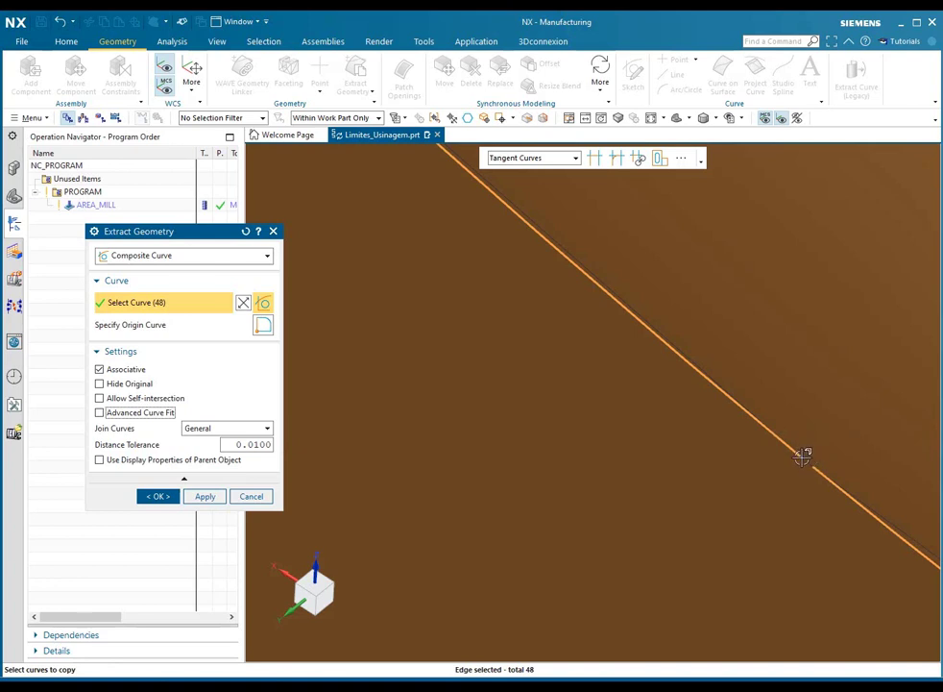
Step: Change the composite curve distance tolerance from 0.0100 to 0.0300
{"action": "middle_click_drag", "start_coordinate": [803, 448], "coordinate": [702, 444]}
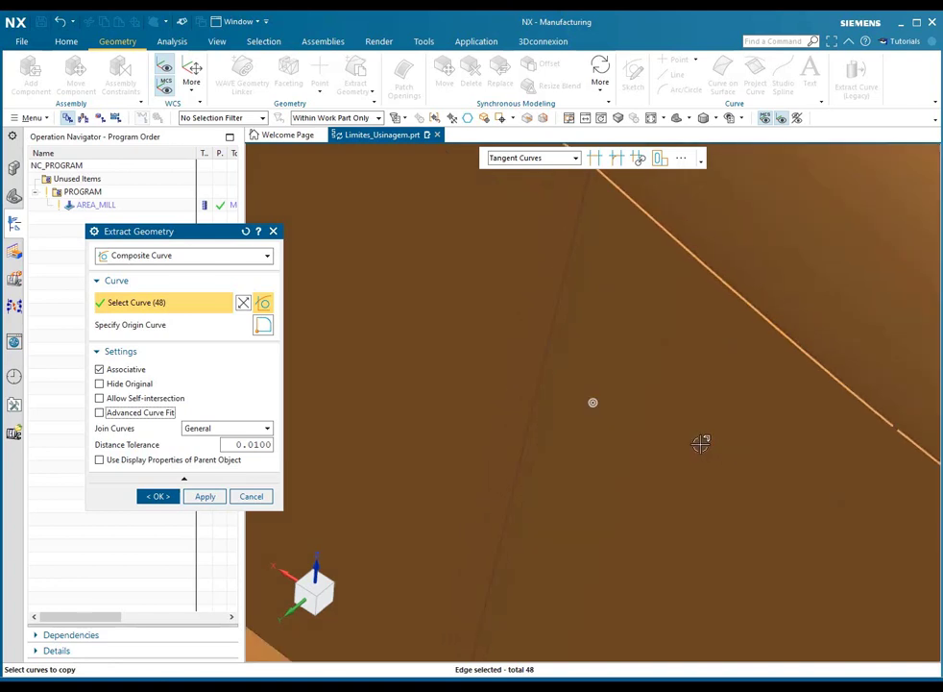
{"action": "scroll", "coordinate": [702, 445], "scroll_direction": "down", "scroll_amount": 3}
{"action": "left_click", "coordinate": [256, 444]}
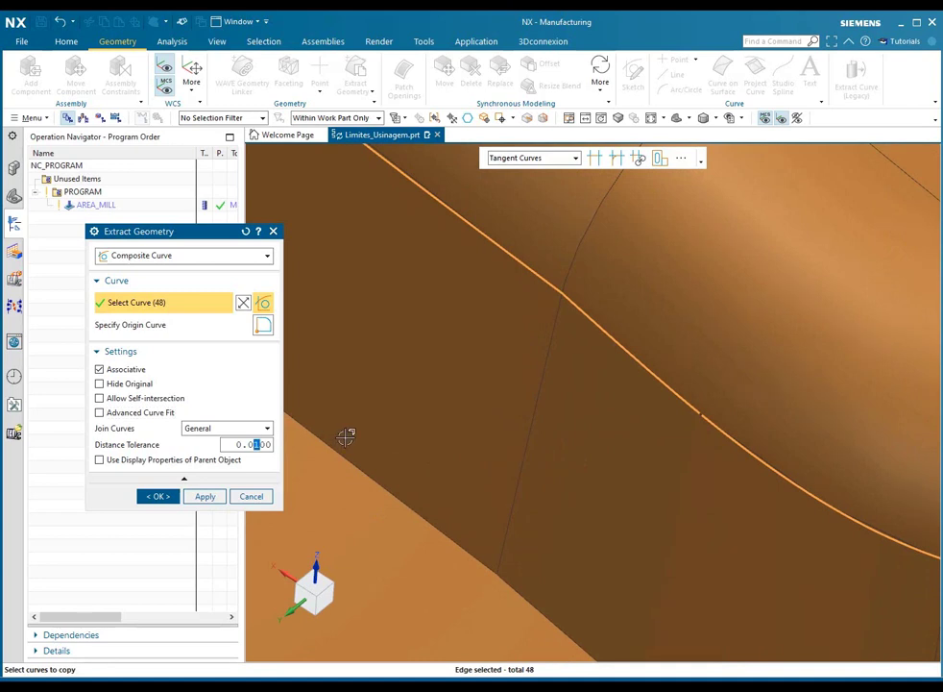
{"action": "key", "text": "Tab"}
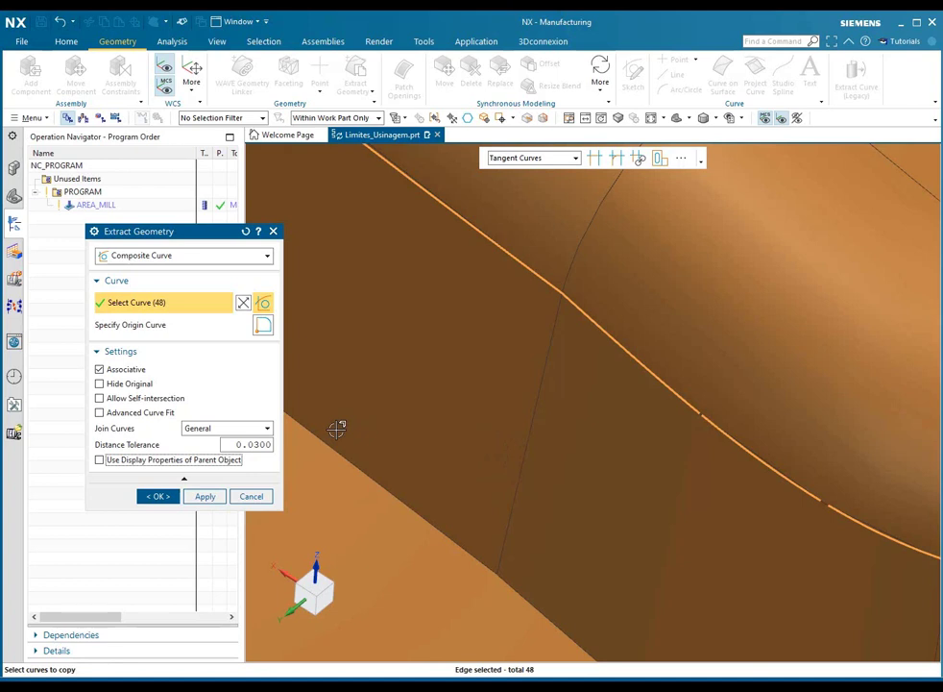
Step: Apply the composite curve from the 48 ridge edges, then close Extract Geometry
{"action": "scroll", "coordinate": [336, 428], "scroll_direction": "down", "scroll_amount": 2}
{"action": "scroll", "coordinate": [337, 428], "scroll_direction": "down", "scroll_amount": 2}
{"action": "scroll", "coordinate": [336, 429], "scroll_direction": "down", "scroll_amount": 2}
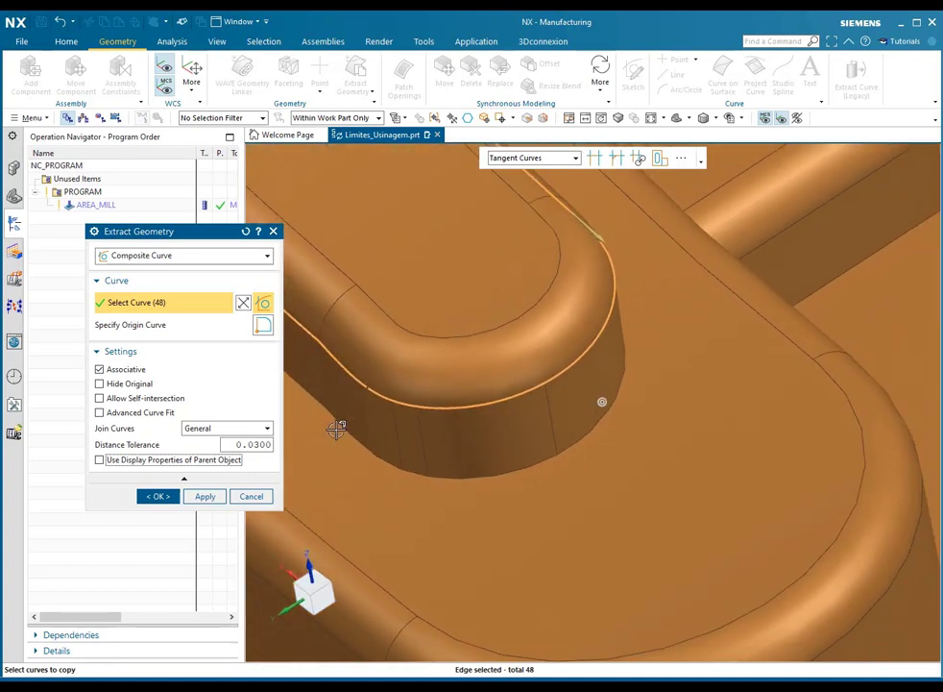
{"action": "scroll", "coordinate": [336, 428], "scroll_direction": "down", "scroll_amount": 1}
{"action": "middle_click_drag", "start_coordinate": [336, 429], "coordinate": [336, 429]}
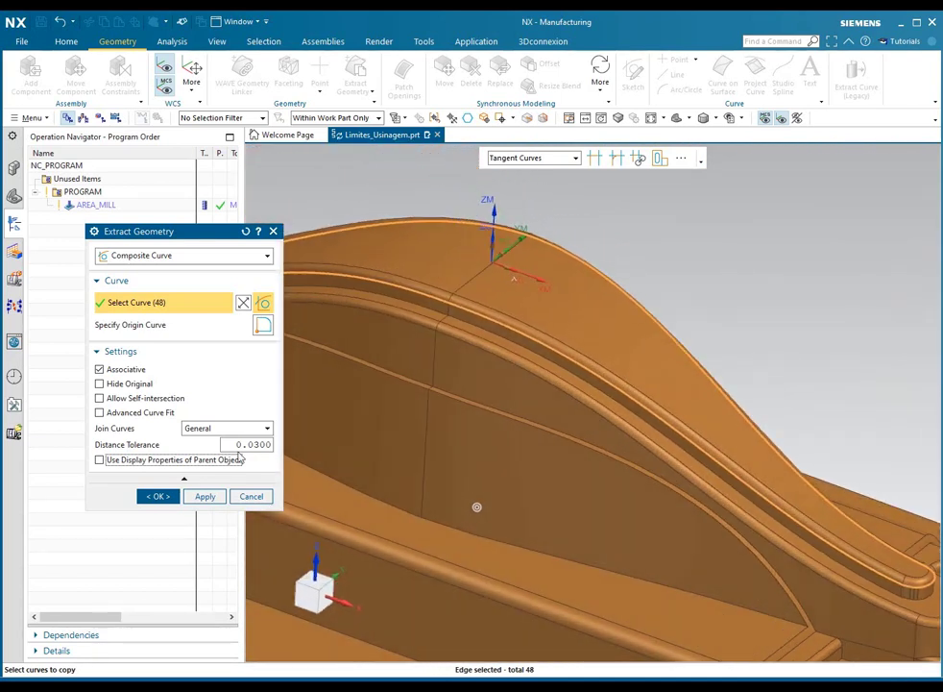
{"action": "left_click", "coordinate": [206, 497]}
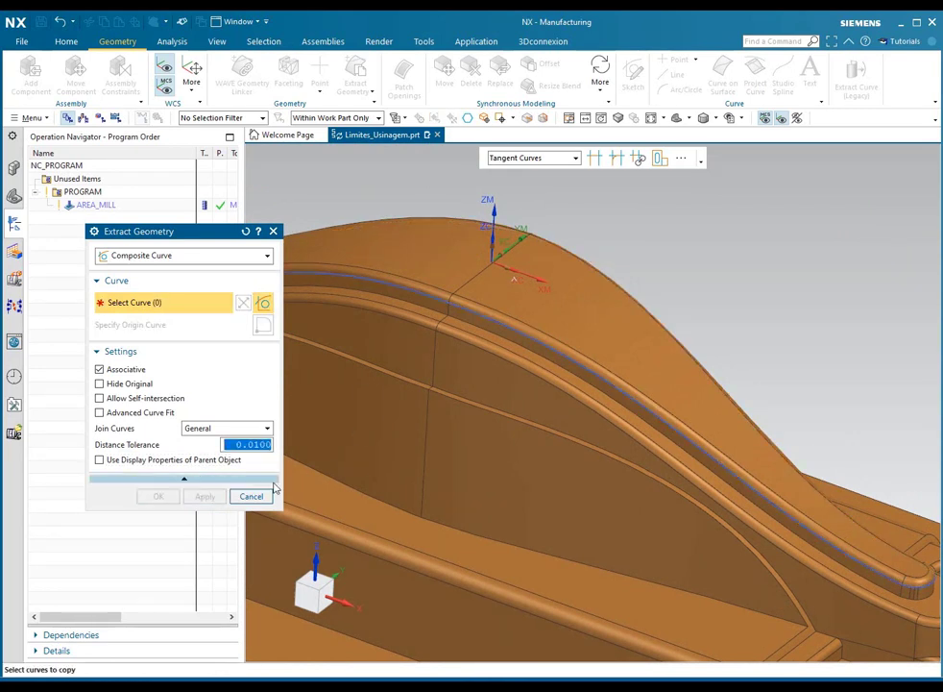
{"action": "left_click", "coordinate": [252, 497]}
{"action": "middle_click_drag", "start_coordinate": [394, 434], "coordinate": [634, 318]}
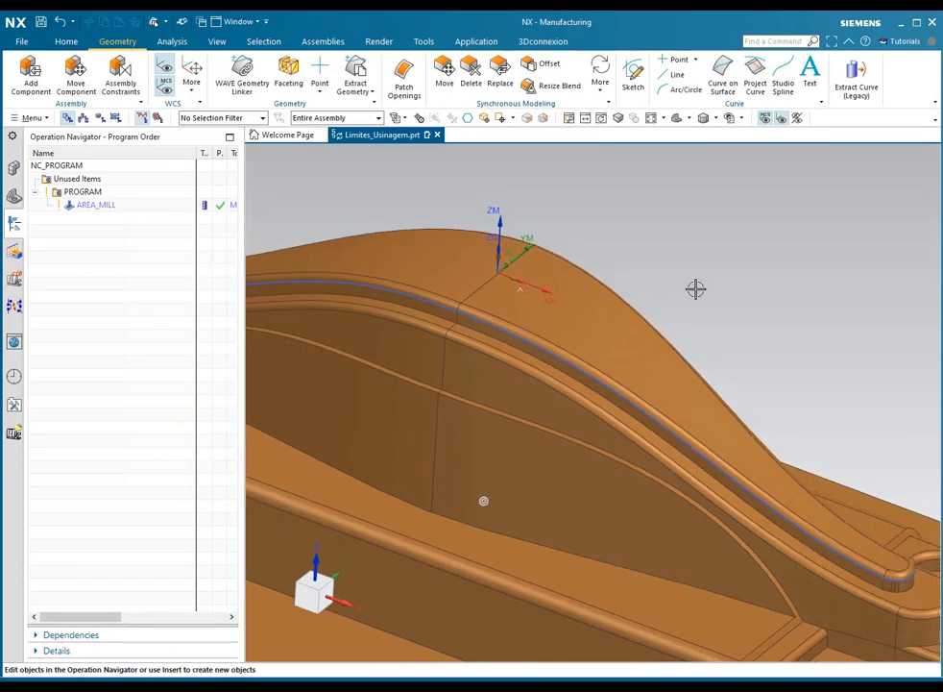
Step: Check the new curve along the ridge, then hide the part body with Ctrl+B
{"action": "middle_click_drag", "start_coordinate": [695, 289], "coordinate": [606, 374]}
{"action": "left_click", "coordinate": [583, 396]}
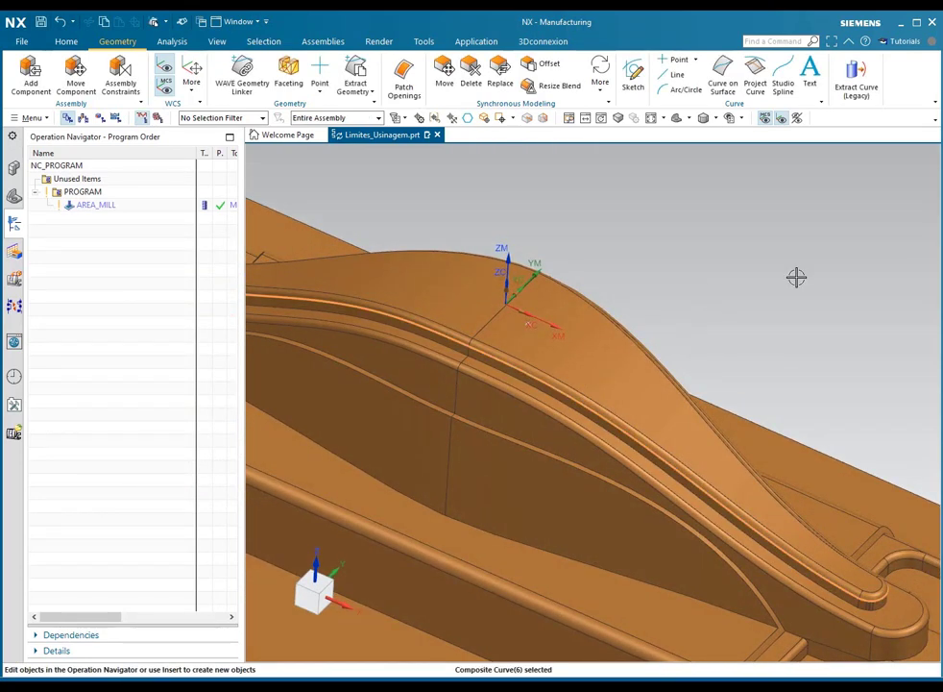
{"action": "key", "text": "Escape"}
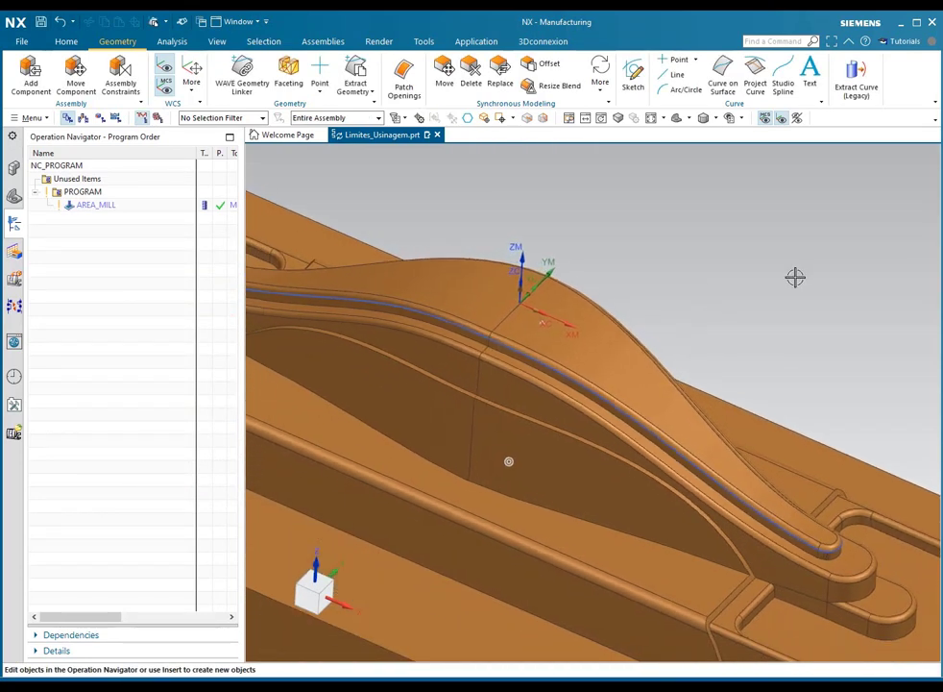
{"action": "left_click", "coordinate": [594, 415]}
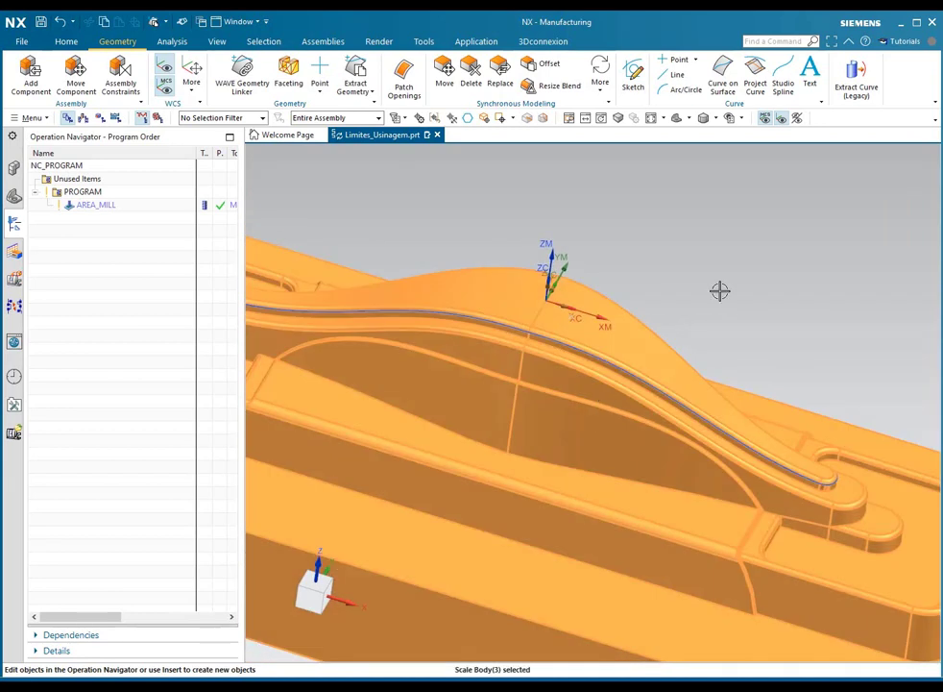
{"action": "key", "text": "ctrl+b"}
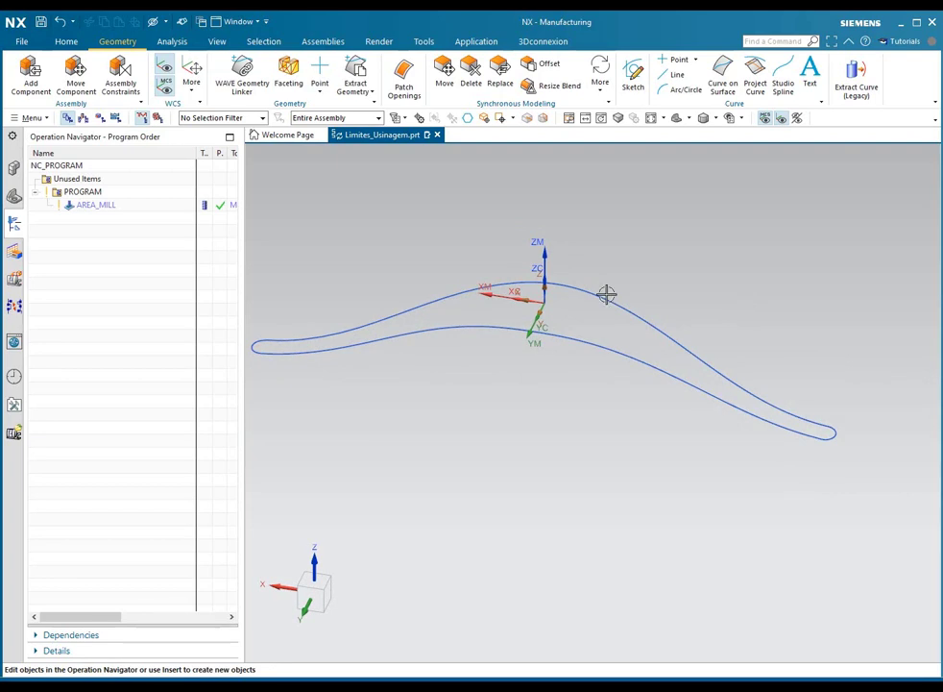
Step: From the Home manufacturing tab, cancel Create Operation, then open Show hidden objects with Ctrl+Shift+K
{"action": "left_click", "coordinate": [23, 42]}
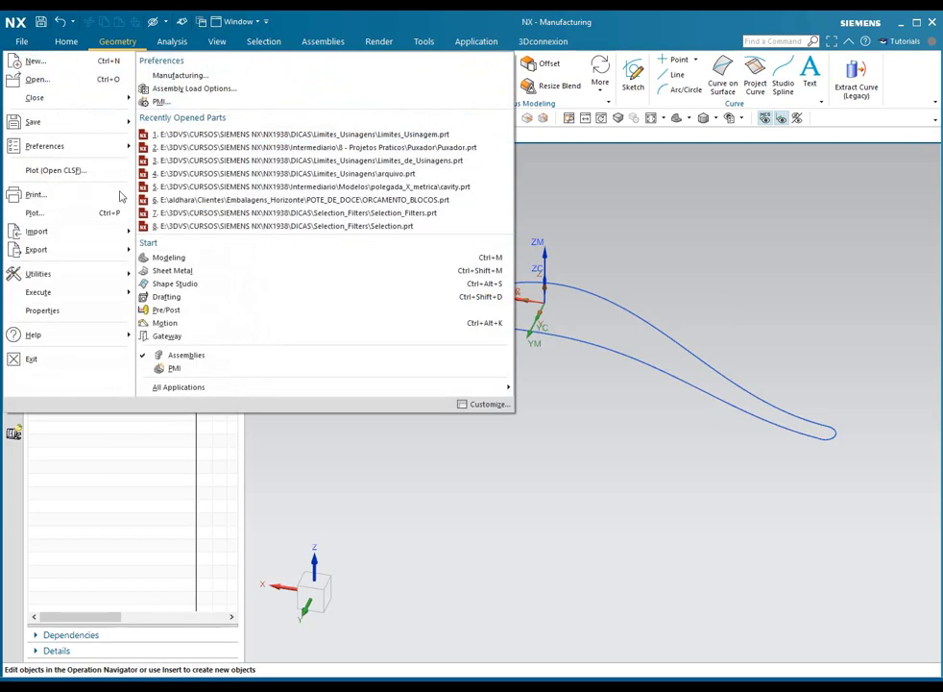
{"action": "key", "text": "Escape"}
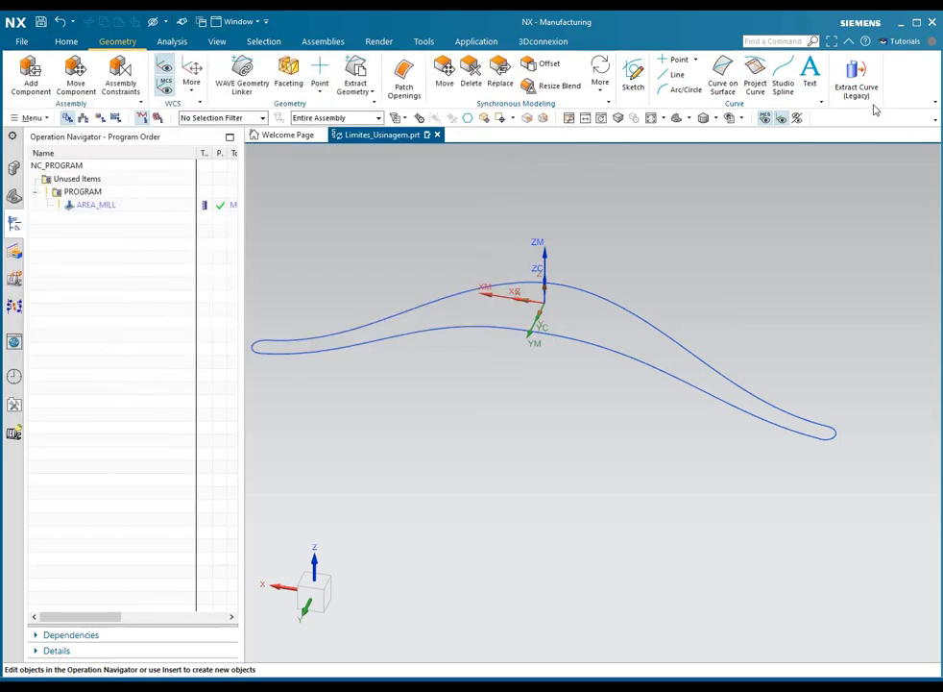
{"action": "left_click", "coordinate": [65, 41]}
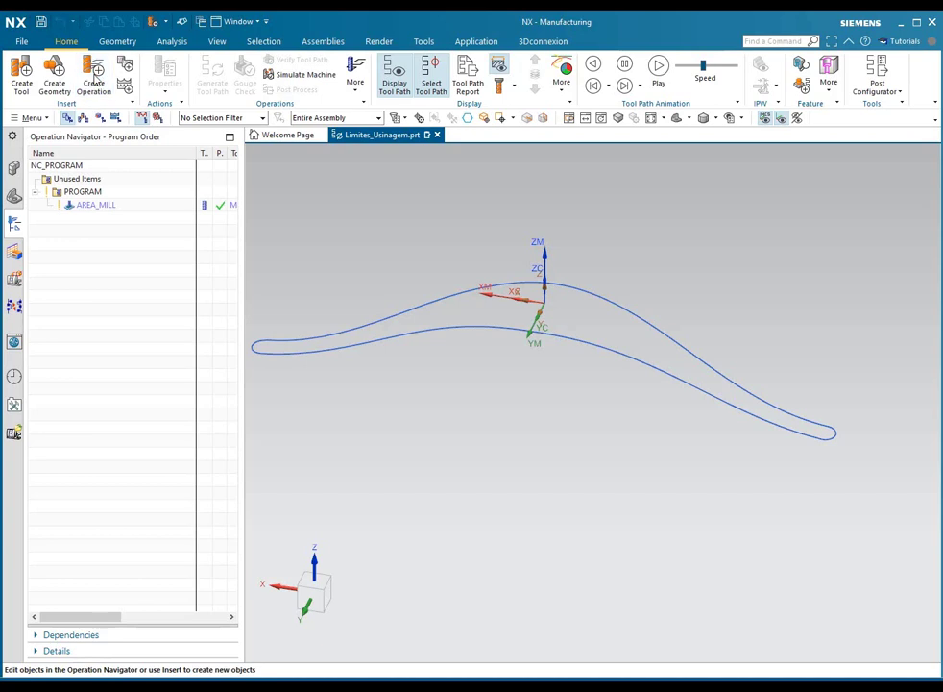
{"action": "left_click", "coordinate": [94, 75]}
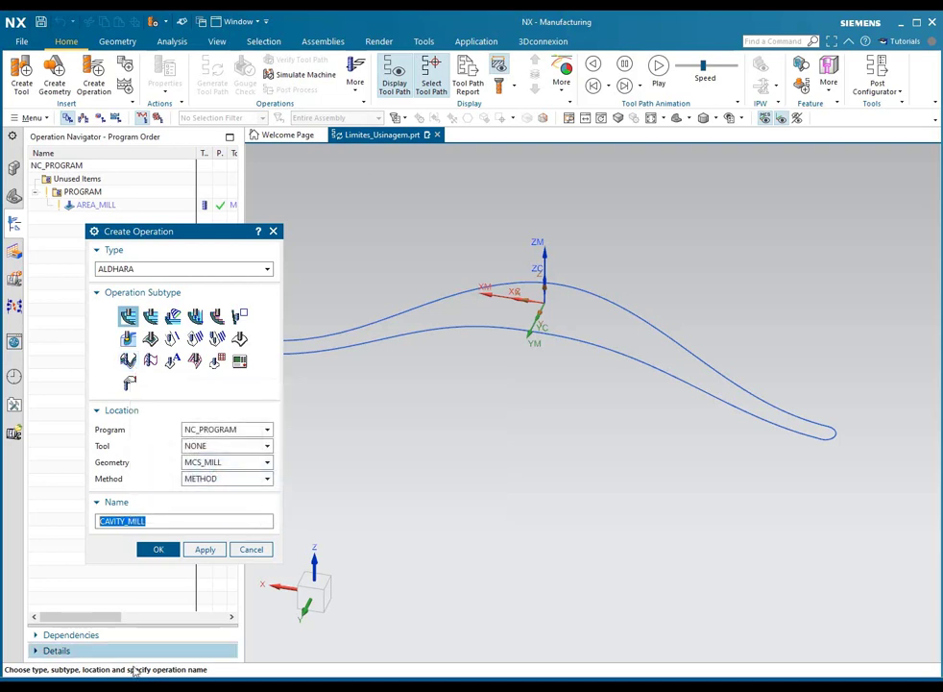
{"action": "left_click", "coordinate": [251, 549]}
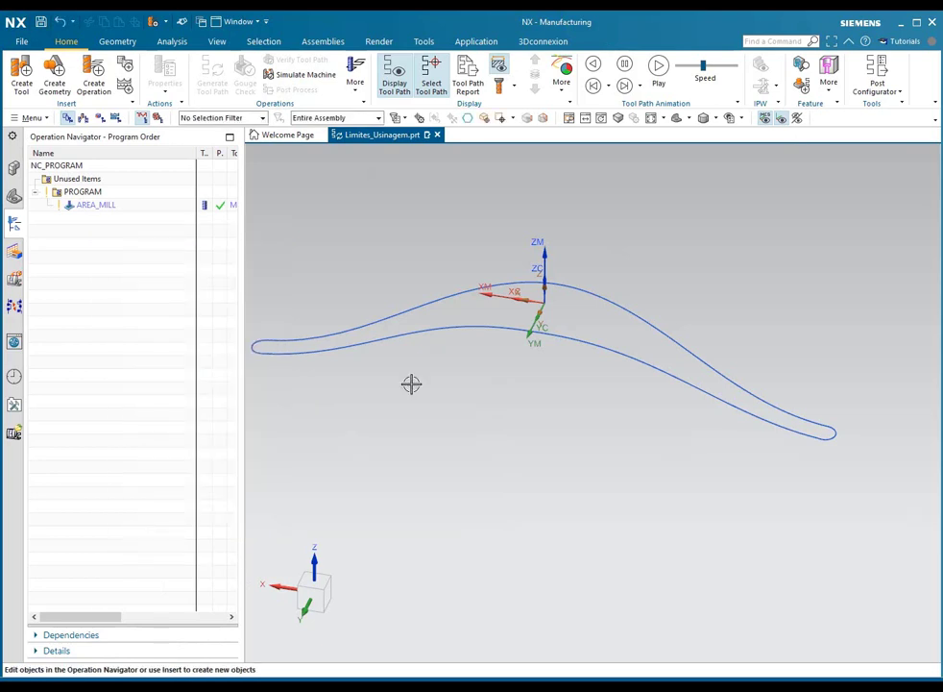
{"action": "key", "text": "ctrl+shift+k"}
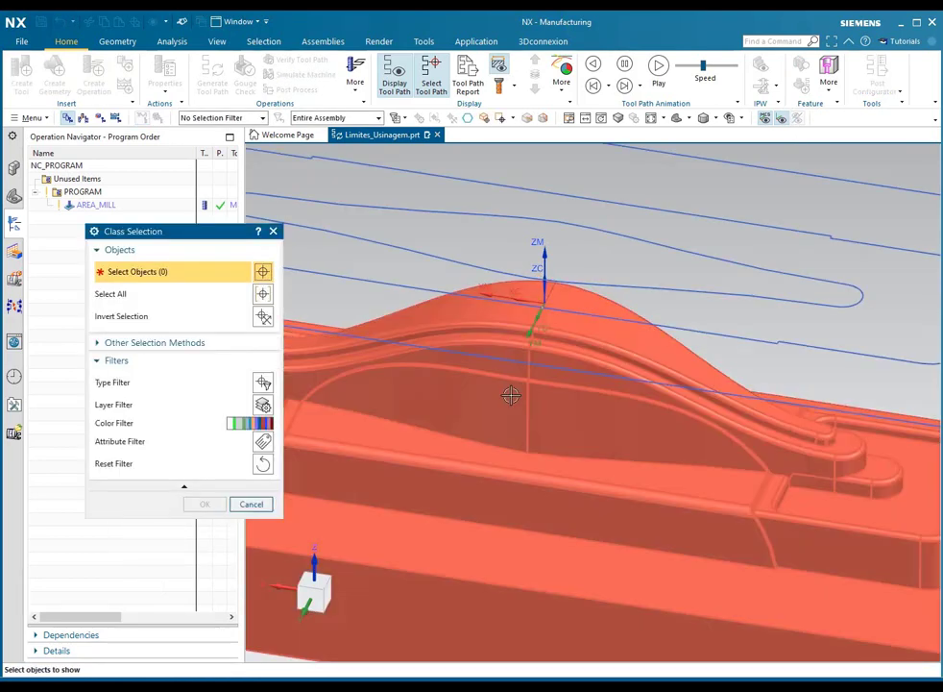
Step: Show the solid part body again and orbit to view it with its rib curve
{"action": "left_click", "coordinate": [509, 392]}
{"action": "left_click", "coordinate": [205, 505]}
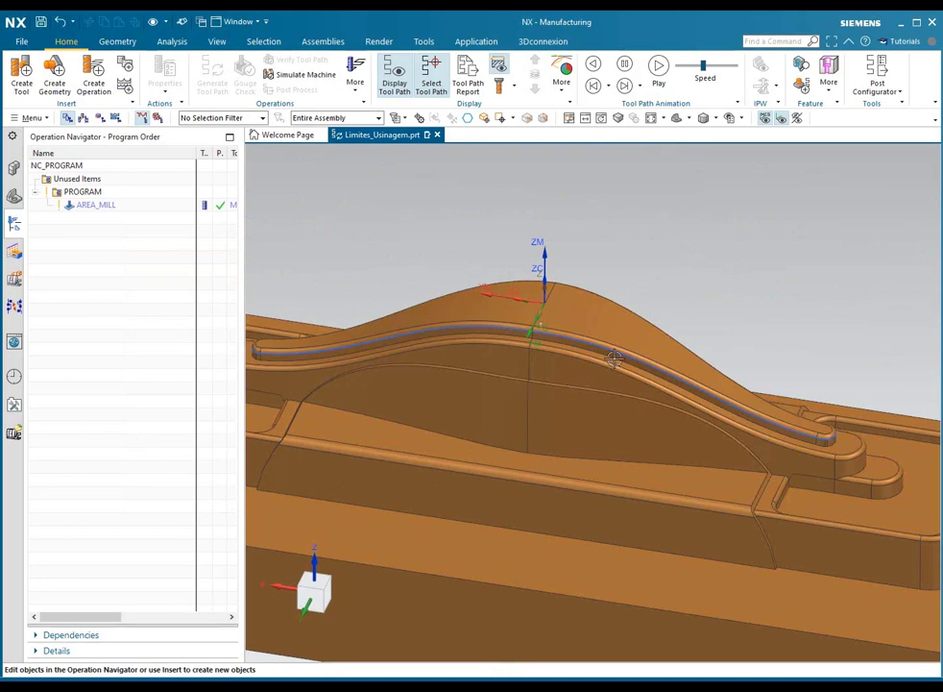
{"action": "scroll", "coordinate": [624, 357], "scroll_direction": "down", "scroll_amount": 2}
{"action": "middle_click_drag", "start_coordinate": [642, 355], "coordinate": [609, 317]}
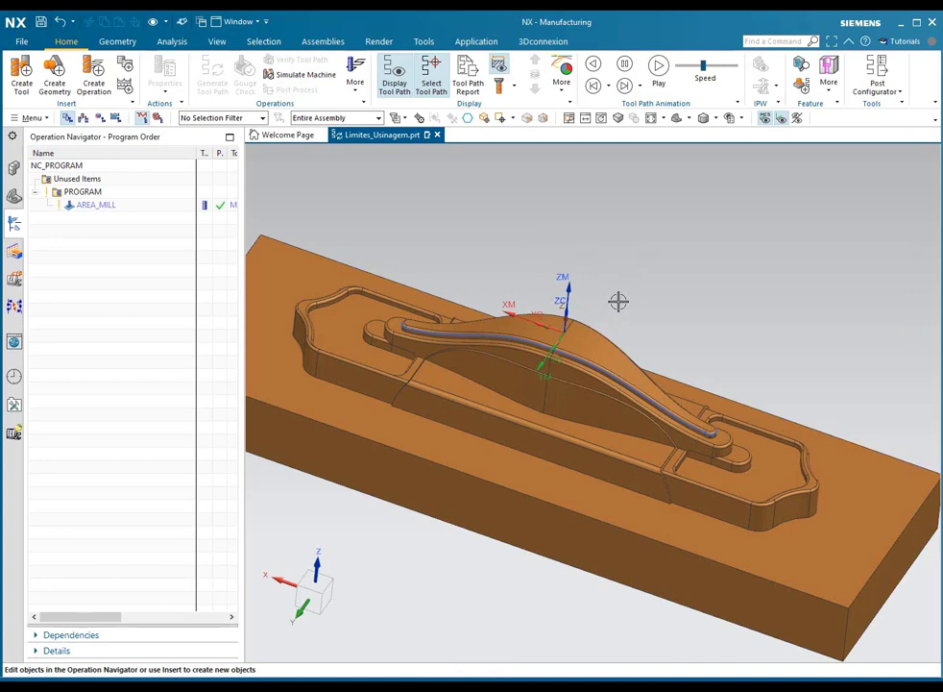
{"action": "scroll", "coordinate": [618, 301], "scroll_direction": "down", "scroll_amount": 1}
{"action": "scroll", "coordinate": [618, 299], "scroll_direction": "up", "scroll_amount": 2}
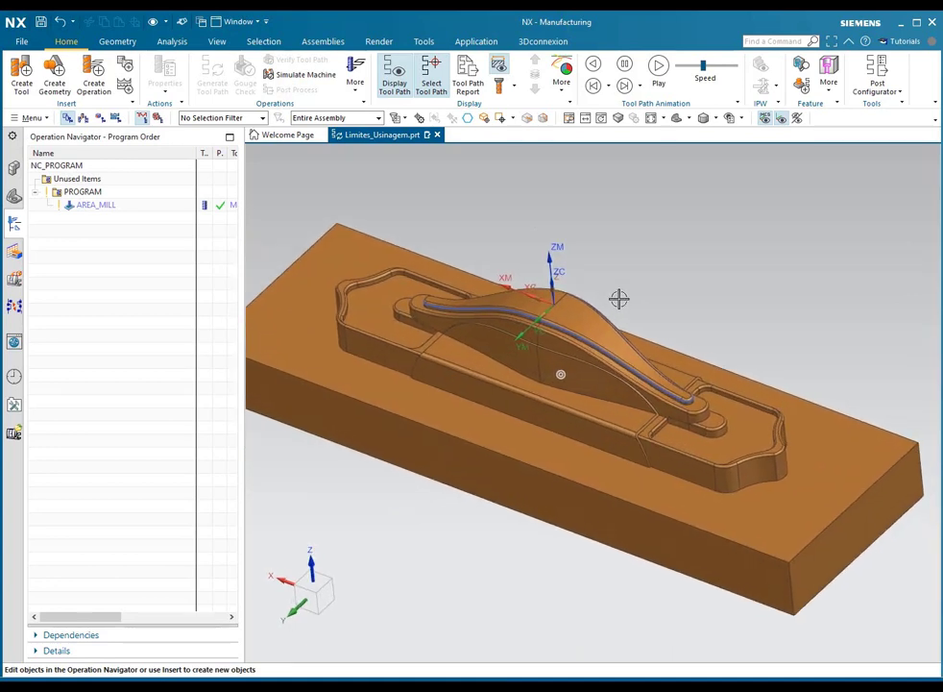
{"action": "scroll", "coordinate": [605, 301], "scroll_direction": "up", "scroll_amount": 1}
{"action": "middle_click_drag", "start_coordinate": [590, 303], "coordinate": [611, 286]}
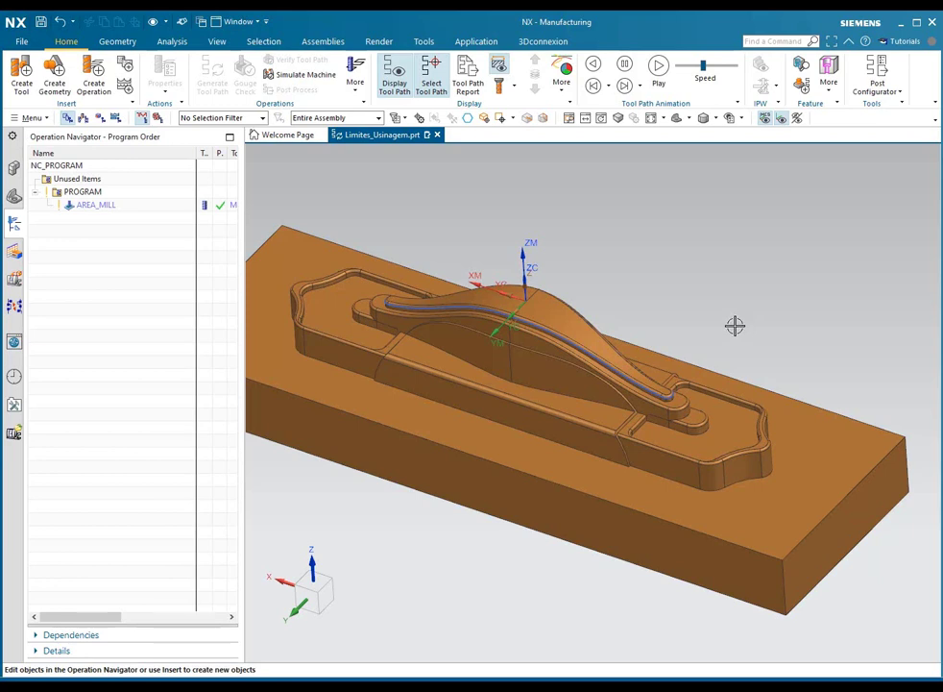
Step: Edit AREA_MILL and open Specify Trim Boundaries from its Geometry page
{"action": "right_click", "coordinate": [113, 206]}
{"action": "left_click", "coordinate": [124, 218]}
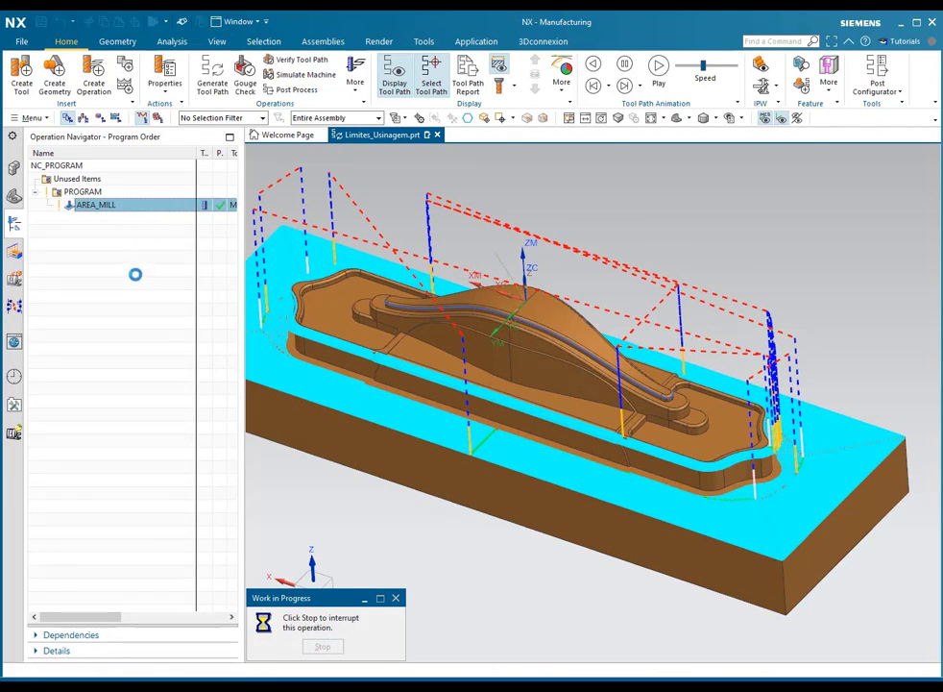
{"action": "left_click_drag", "start_coordinate": [320, 234], "coordinate": [283, 201]}
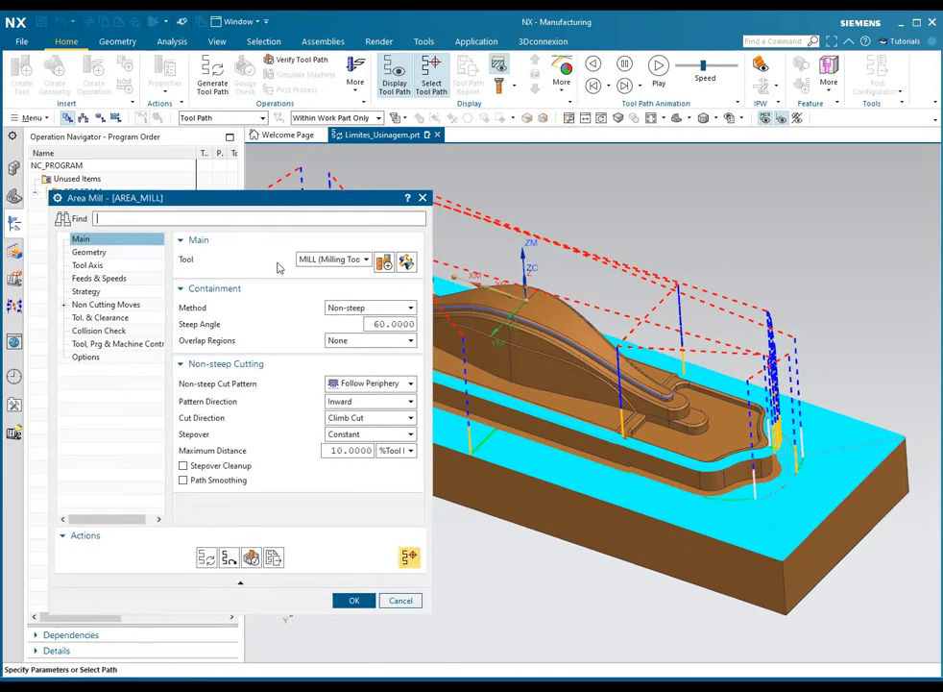
{"action": "left_click", "coordinate": [89, 251]}
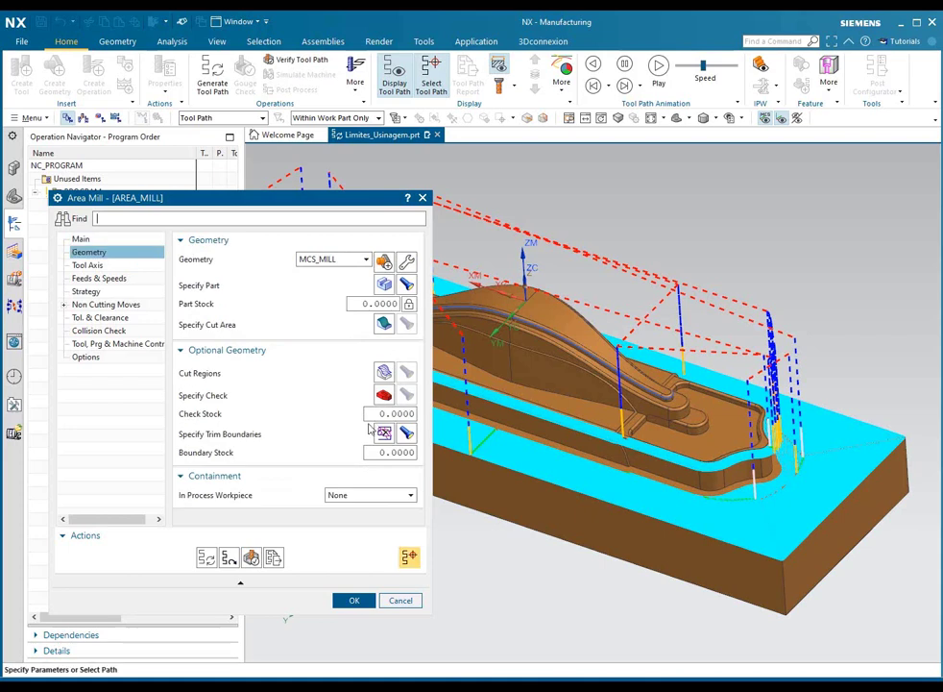
{"action": "left_click", "coordinate": [384, 434]}
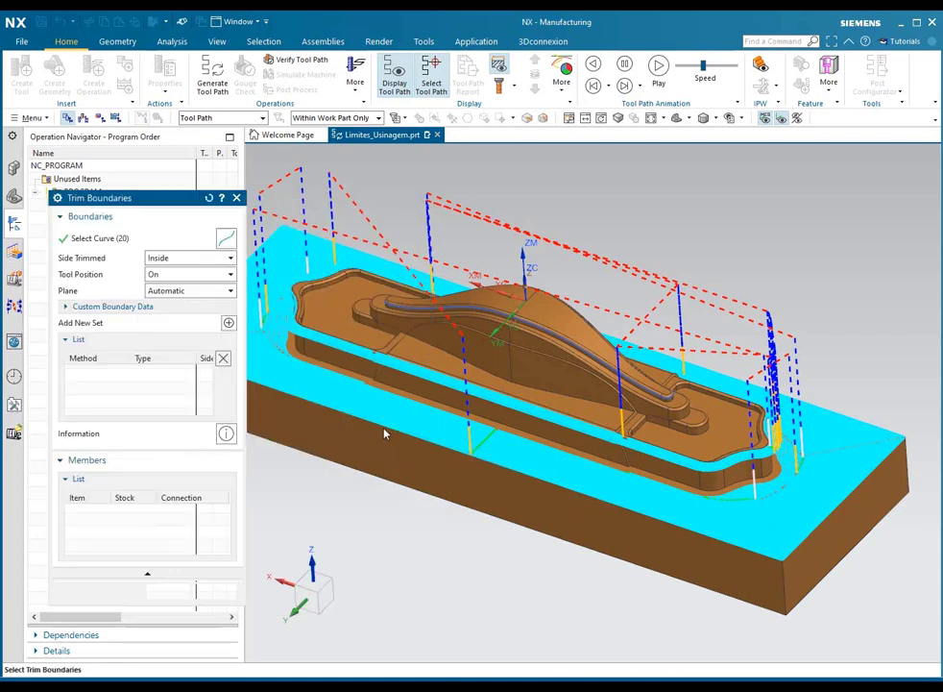
Step: Delete the Inside and Outside trim boundary sets, leaving one empty Face-method set
{"action": "left_click", "coordinate": [223, 360]}
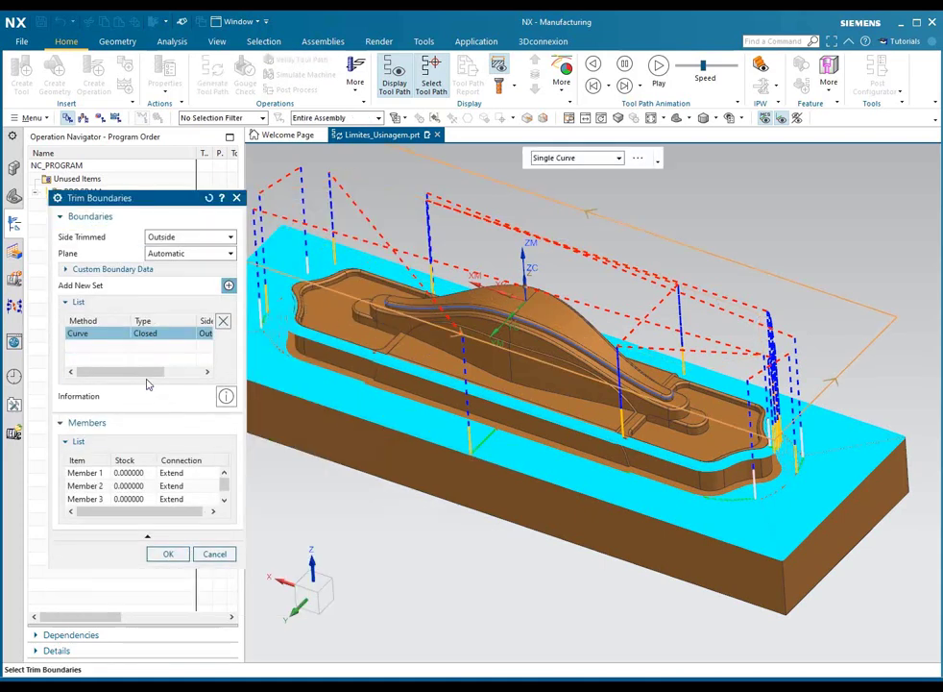
{"action": "left_click", "coordinate": [223, 359]}
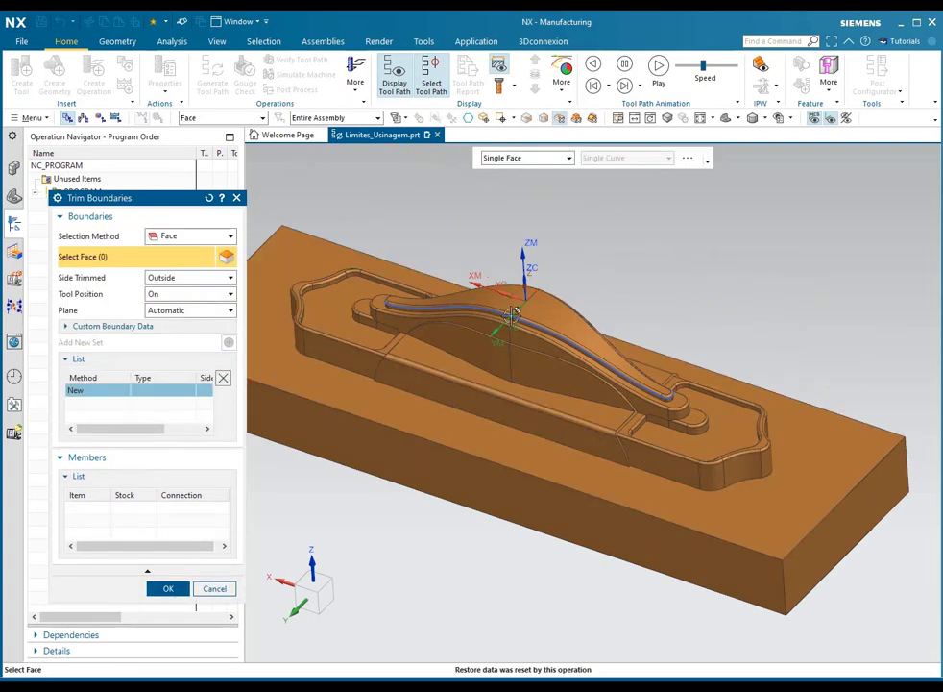
{"action": "scroll", "coordinate": [666, 373], "scroll_direction": "up", "scroll_amount": 3}
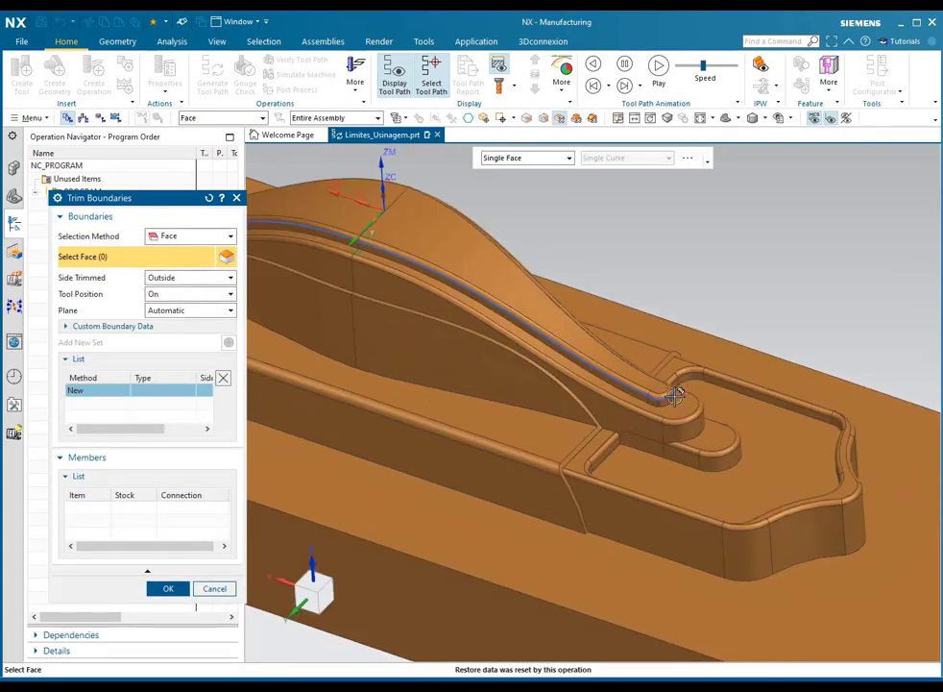
{"action": "scroll", "coordinate": [666, 373], "scroll_direction": "up", "scroll_amount": 3}
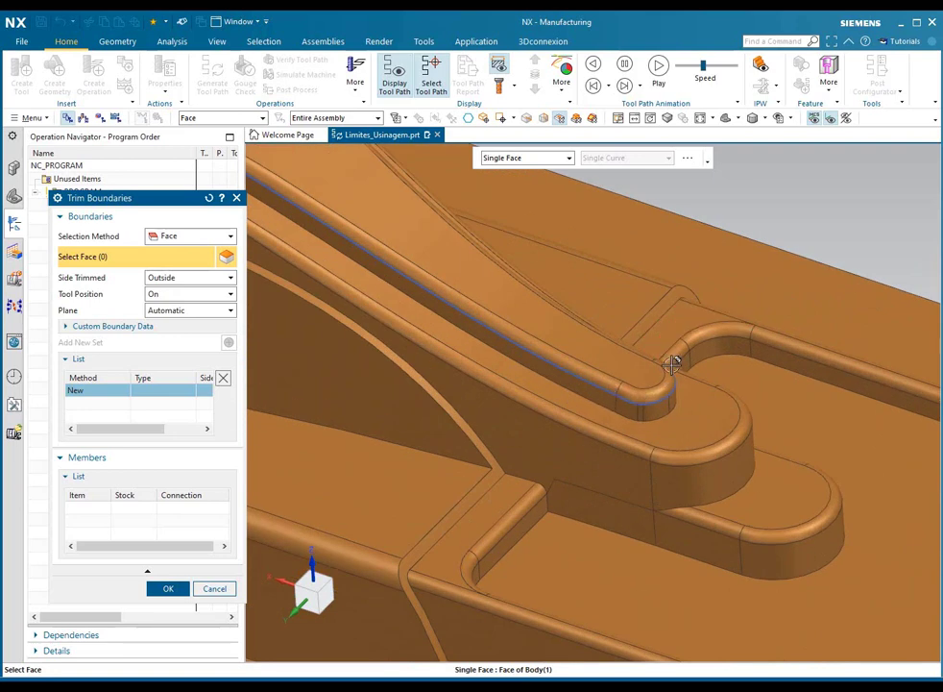
{"action": "scroll", "coordinate": [688, 391], "scroll_direction": "down", "scroll_amount": 2}
{"action": "scroll", "coordinate": [688, 391], "scroll_direction": "down", "scroll_amount": 2}
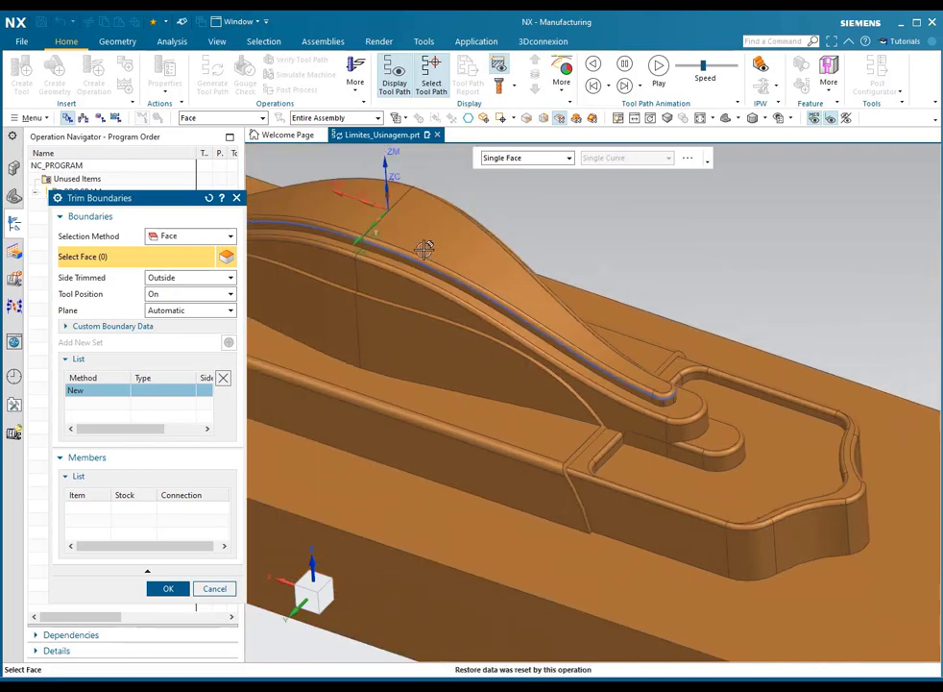
{"action": "scroll", "coordinate": [672, 395], "scroll_direction": "up", "scroll_amount": 2}
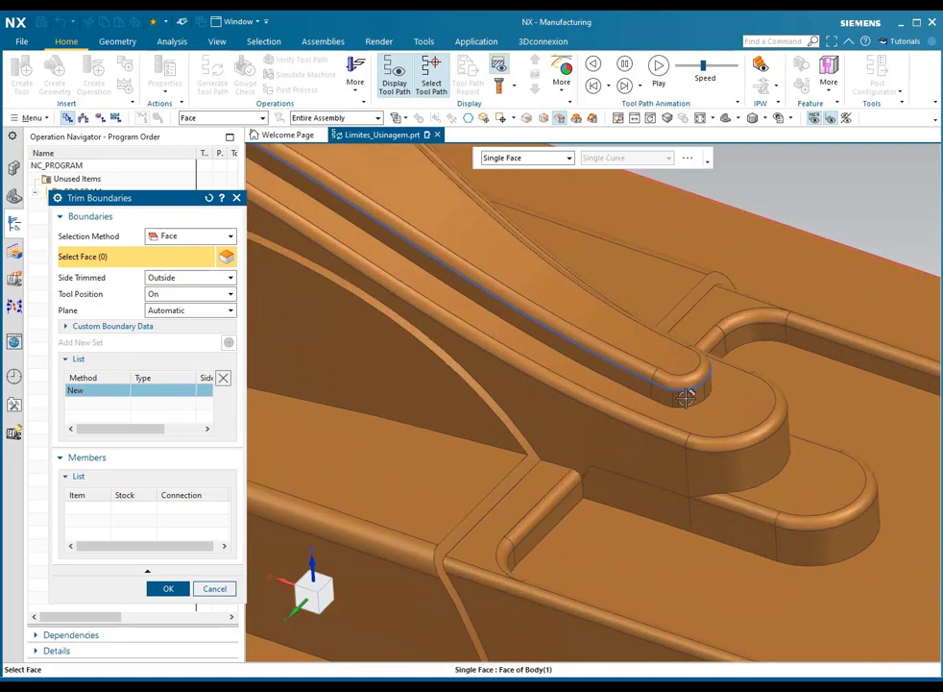
{"action": "scroll", "coordinate": [705, 380], "scroll_direction": "down", "scroll_amount": 2}
{"action": "scroll", "coordinate": [736, 375], "scroll_direction": "up", "scroll_amount": 1}
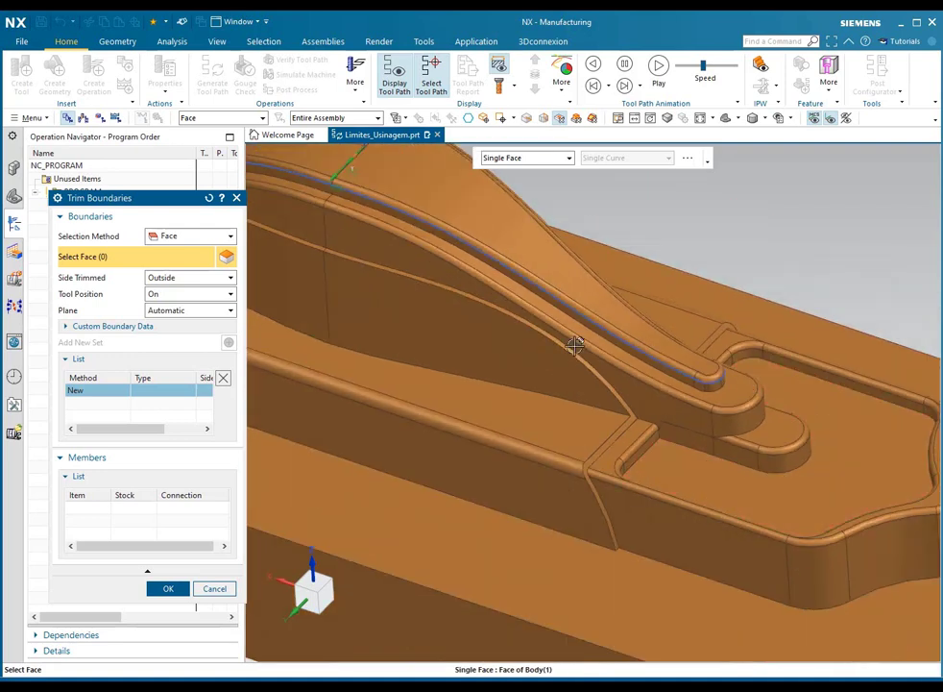
{"action": "left_click", "coordinate": [178, 246]}
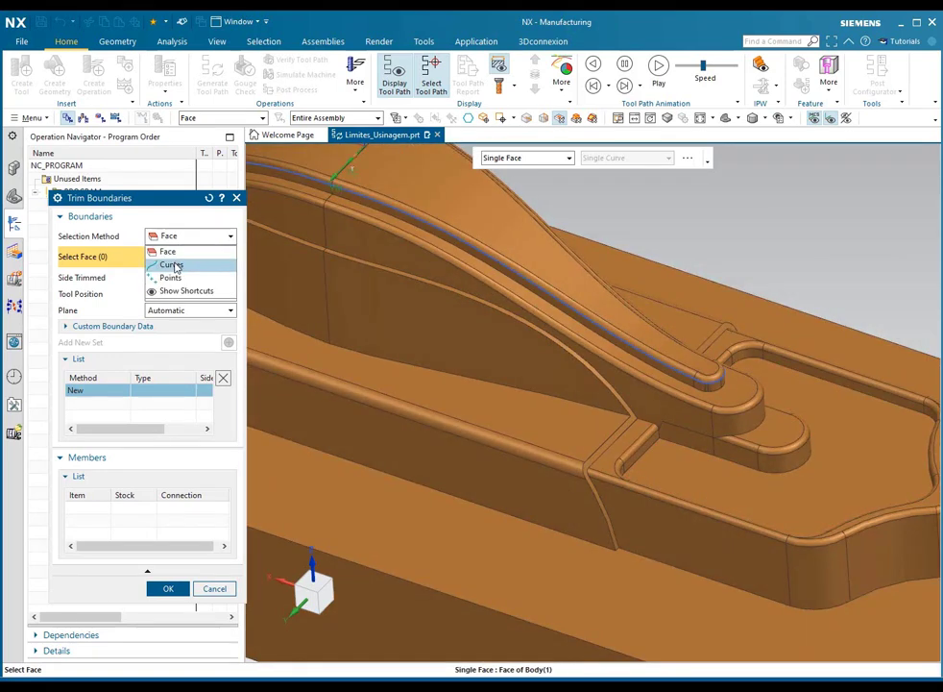
Step: Set the boundary Selection Method to Curves and the selection filter to Curve
{"action": "left_click", "coordinate": [160, 262]}
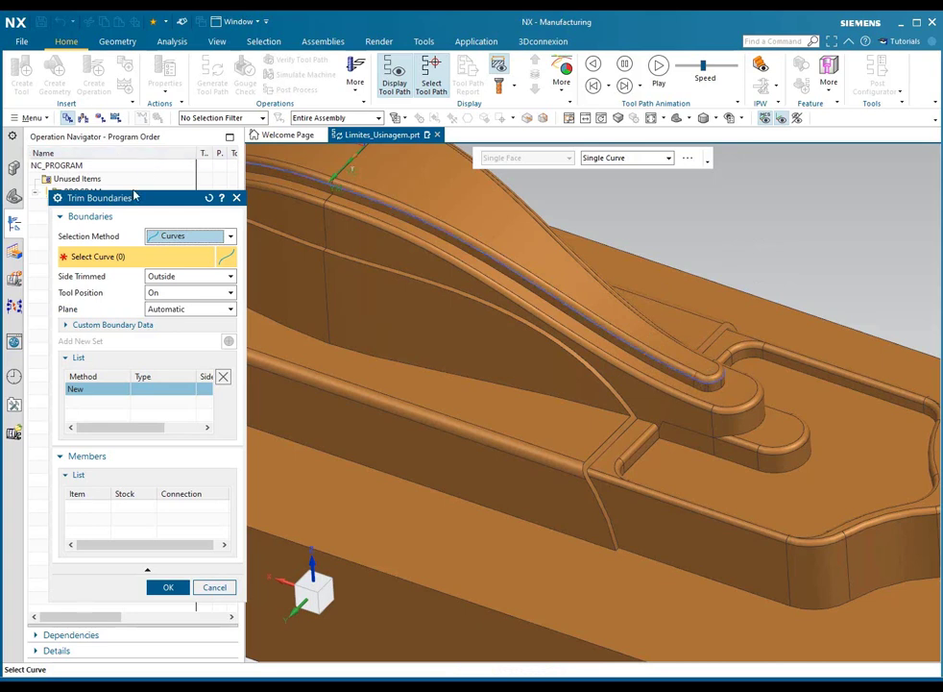
{"action": "left_click", "coordinate": [213, 117]}
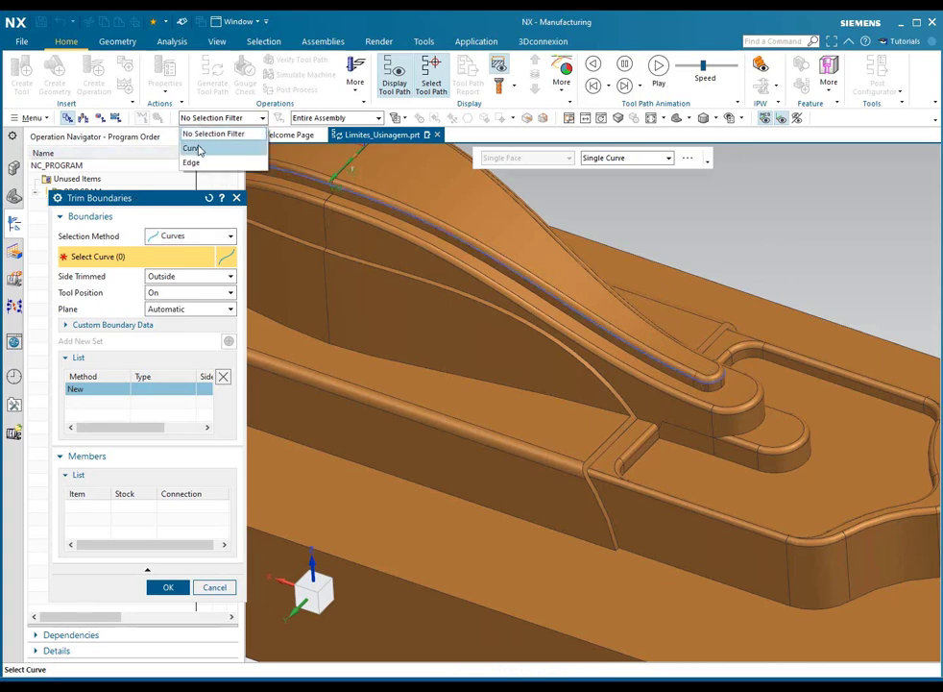
{"action": "left_click", "coordinate": [192, 148]}
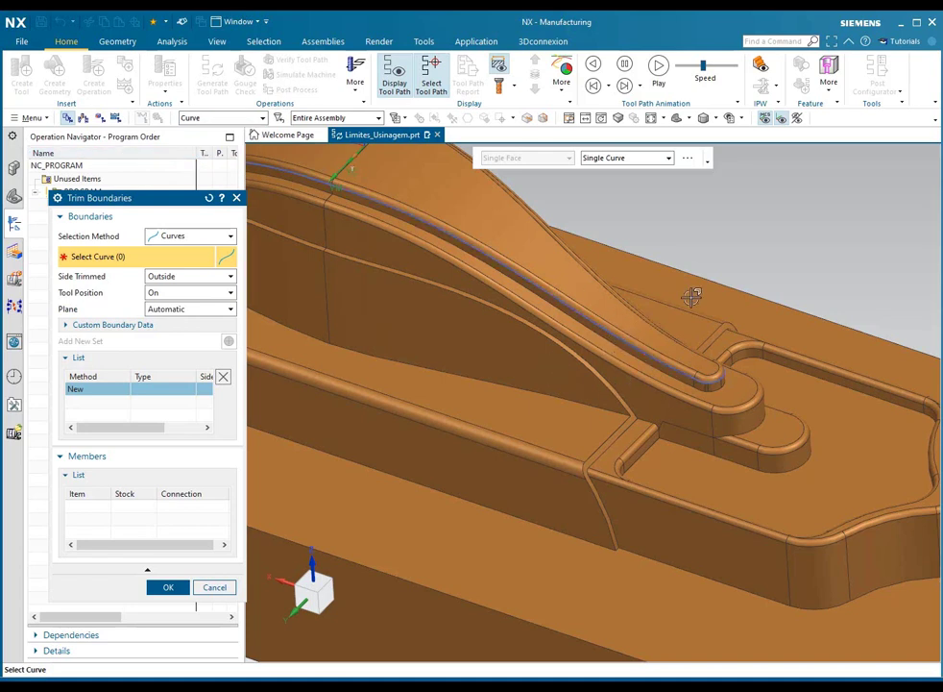
Step: Pick the closed composite curve as the boundary, inspect it, then cancel Trim Boundaries
{"action": "left_click", "coordinate": [648, 359]}
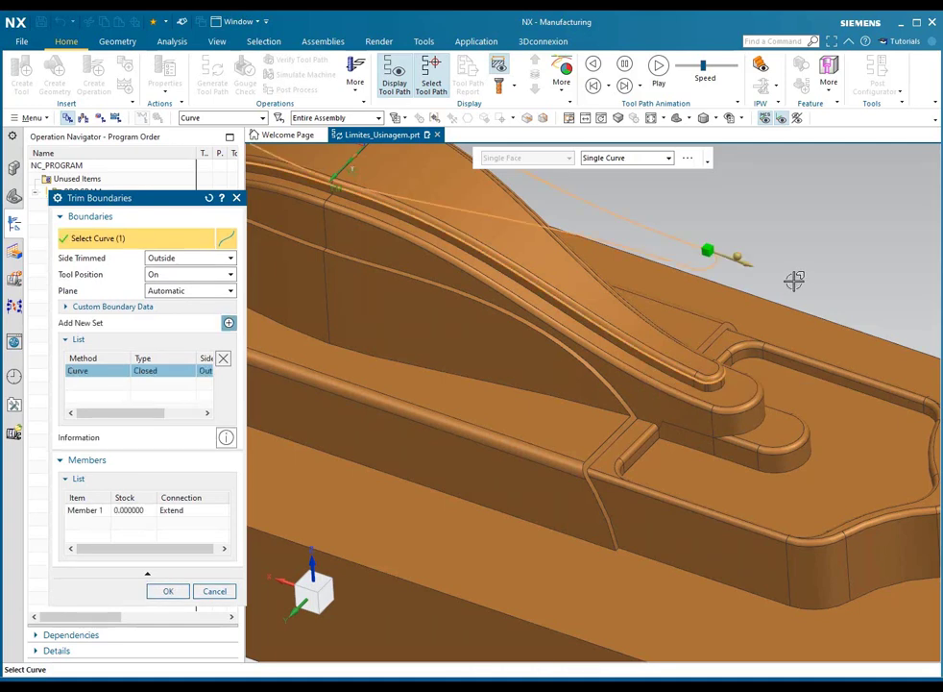
{"action": "middle_click_drag", "start_coordinate": [779, 295], "coordinate": [575, 276]}
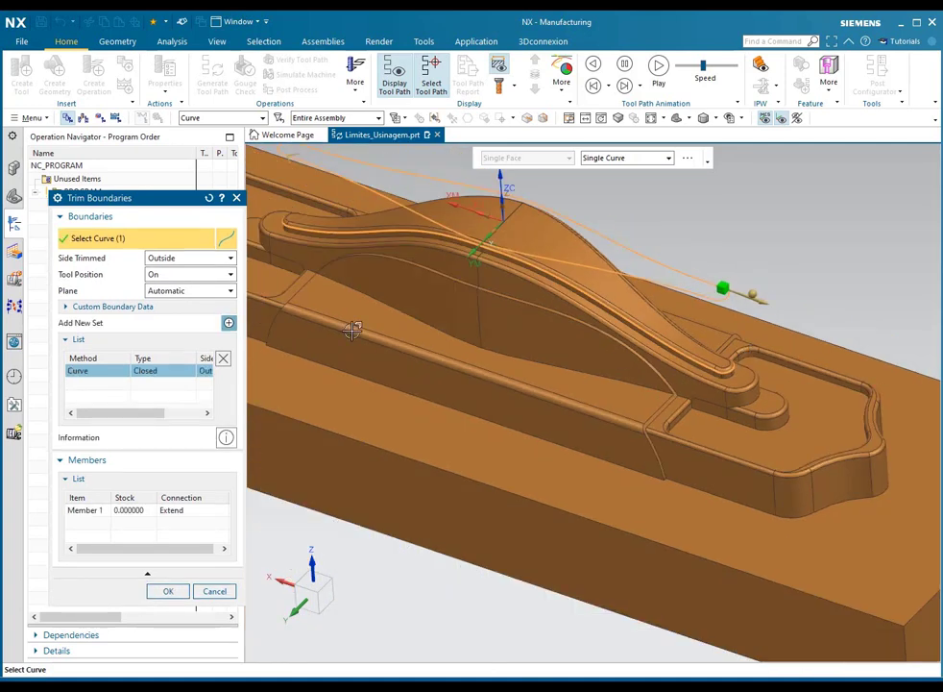
{"action": "mouse_move", "coordinate": [595, 346]}
{"action": "middle_mouse_down"}
{"action": "mouse_move", "coordinate": [683, 199]}
{"action": "mouse_move", "coordinate": [702, 253]}
{"action": "middle_mouse_up"}
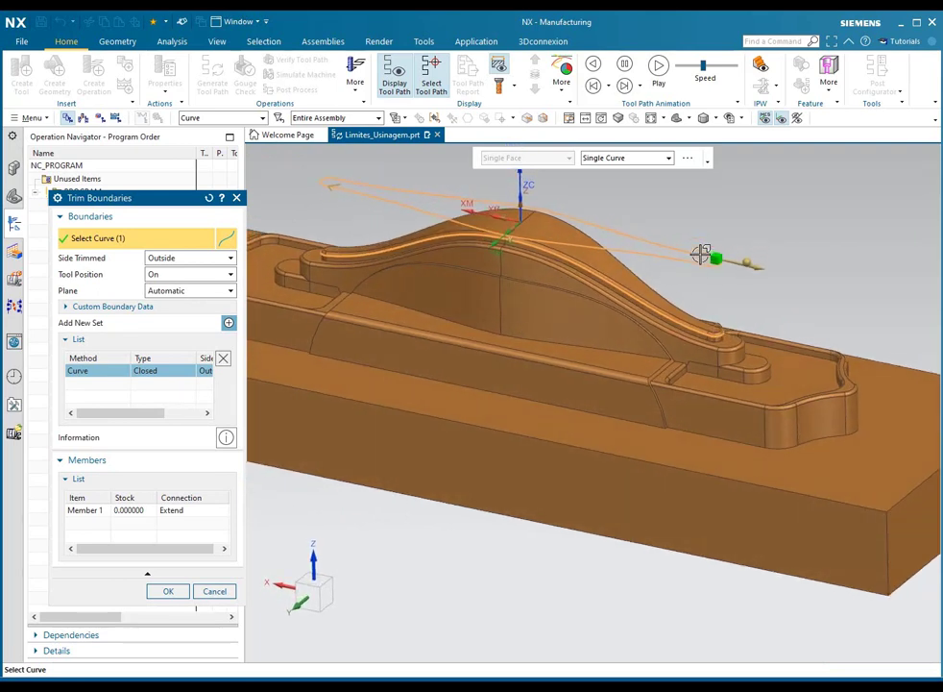
{"action": "scroll", "coordinate": [702, 254], "scroll_direction": "down", "scroll_amount": 3}
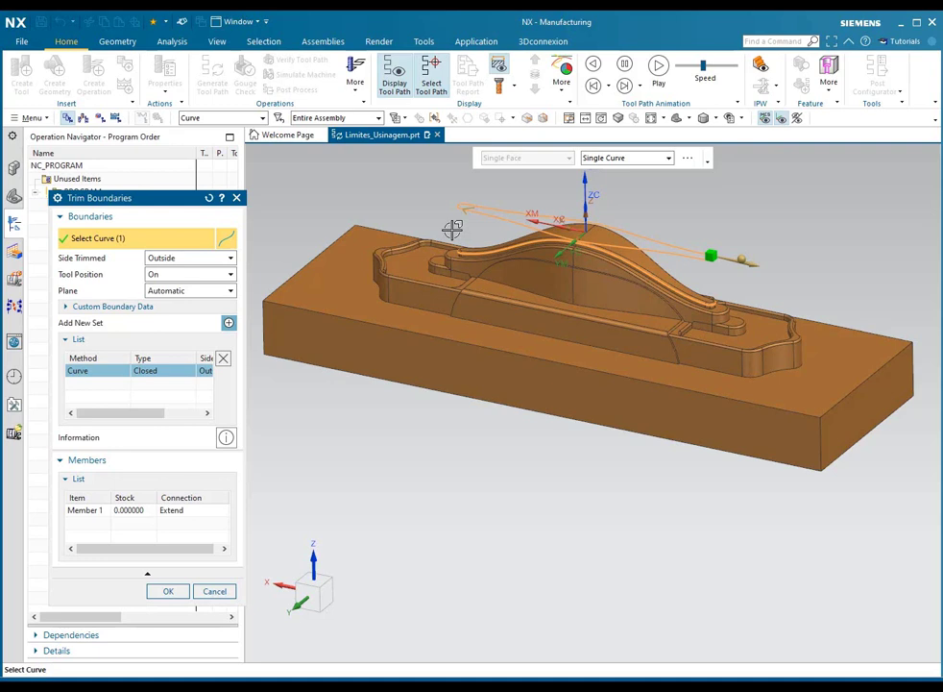
{"action": "left_click", "coordinate": [220, 593]}
Step: Cancel the Area Mill operation dialog without saving changes
{"action": "left_click", "coordinate": [399, 598]}
{"action": "mouse_move", "coordinate": [554, 414]}
{"action": "middle_mouse_down"}
{"action": "mouse_move", "coordinate": [590, 343]}
{"action": "mouse_move", "coordinate": [667, 262]}
{"action": "middle_mouse_up"}
{"action": "scroll", "coordinate": [668, 262], "scroll_direction": "up", "scroll_amount": 3}
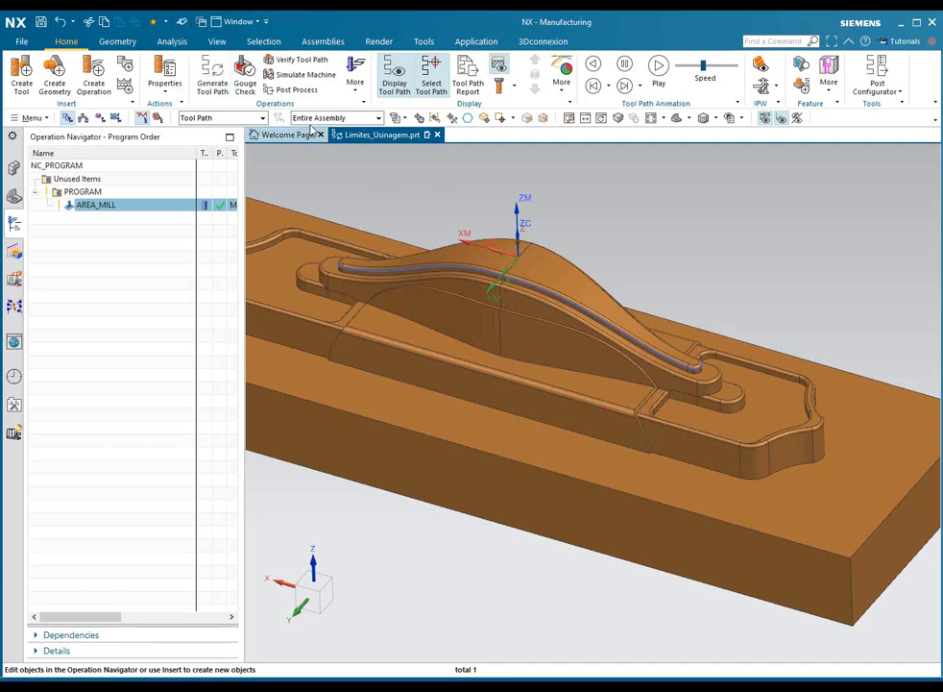
Step: Set the selection filter to No Selection Filter and test-pick the composite curve
{"action": "left_click", "coordinate": [240, 118]}
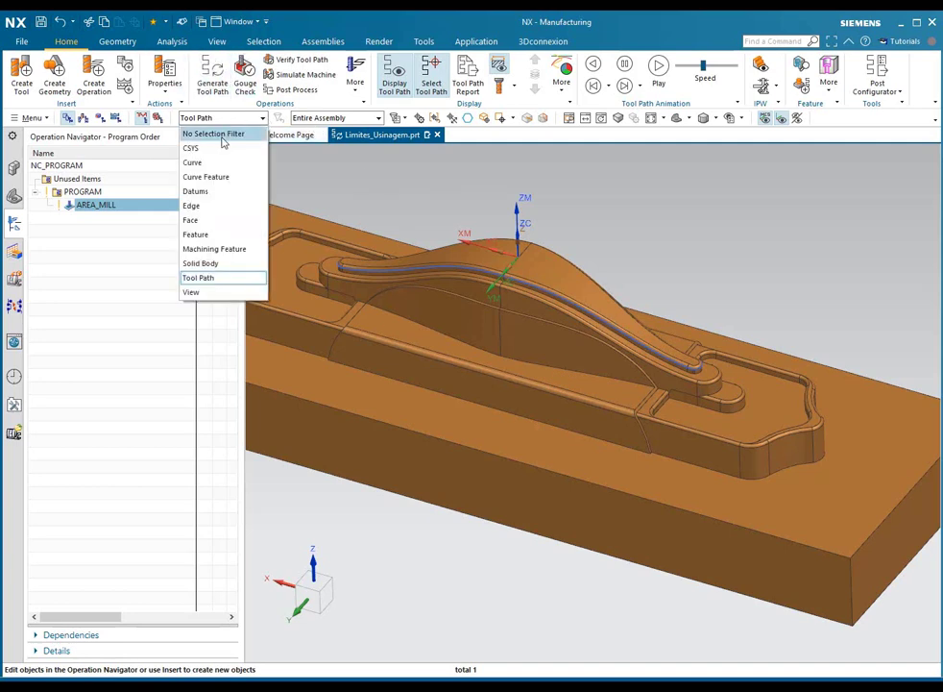
{"action": "left_click", "coordinate": [216, 133]}
{"action": "scroll", "coordinate": [550, 347], "scroll_direction": "up", "scroll_amount": 3}
{"action": "left_click", "coordinate": [631, 288]}
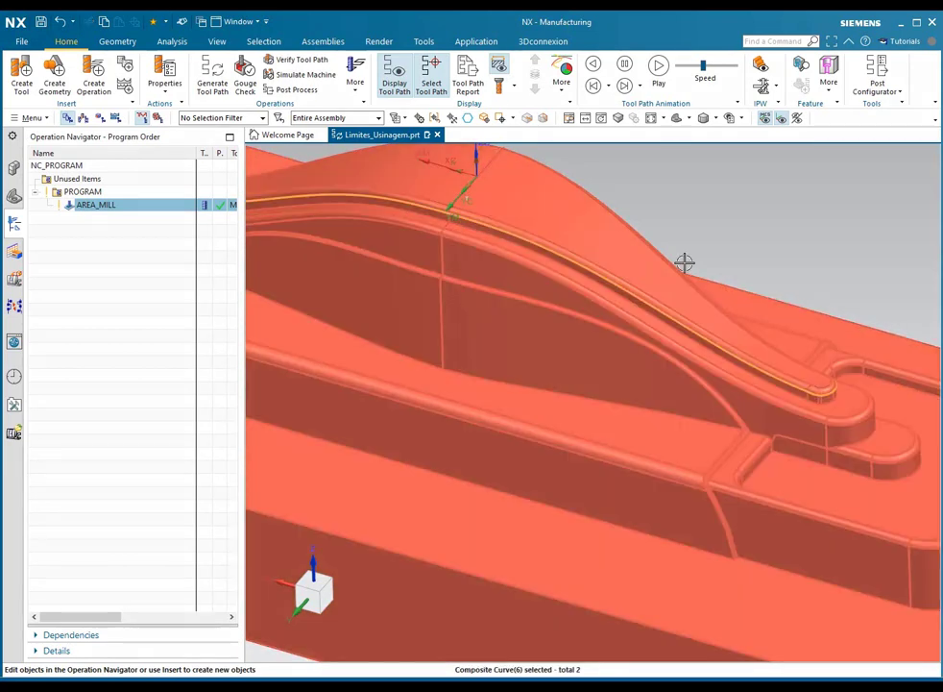
{"action": "left_click", "coordinate": [775, 255]}
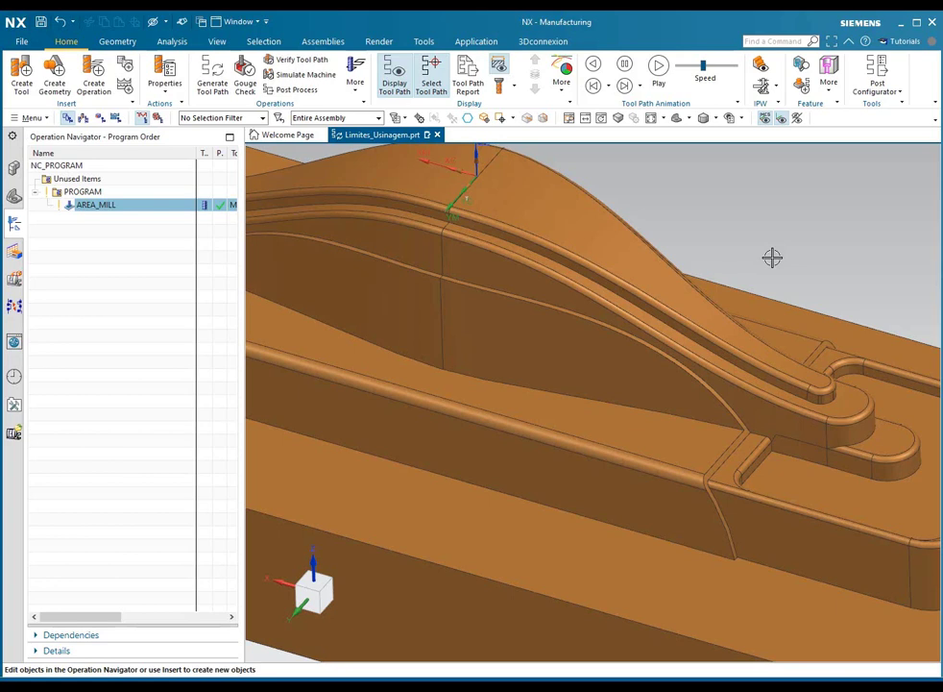
{"action": "left_click", "coordinate": [119, 42]}
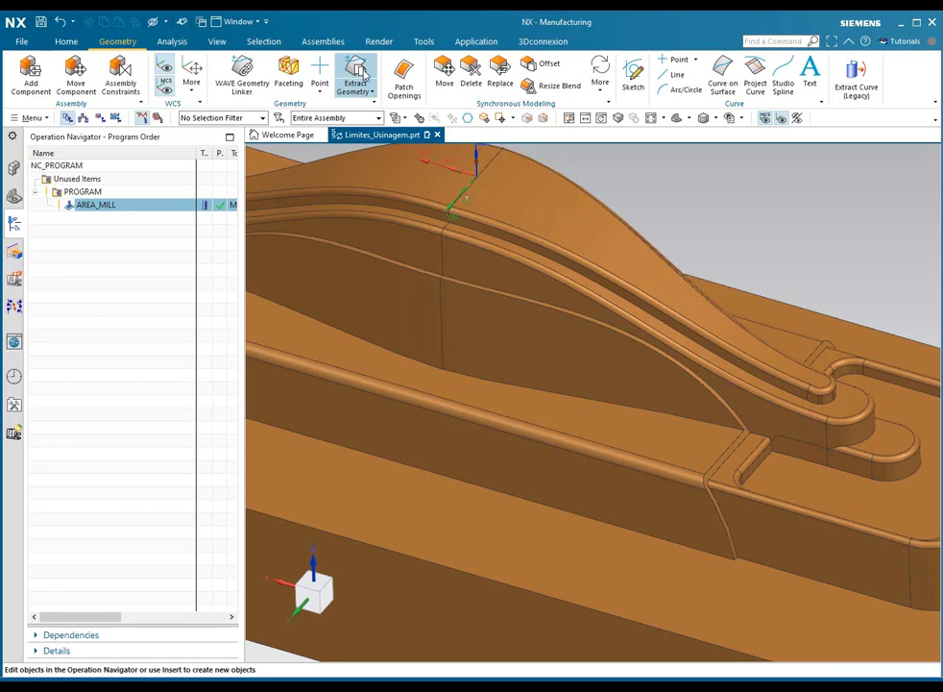
Step: Extract a composite curve from the tangent rail edges with Join Curves set to No
{"action": "left_click", "coordinate": [357, 73]}
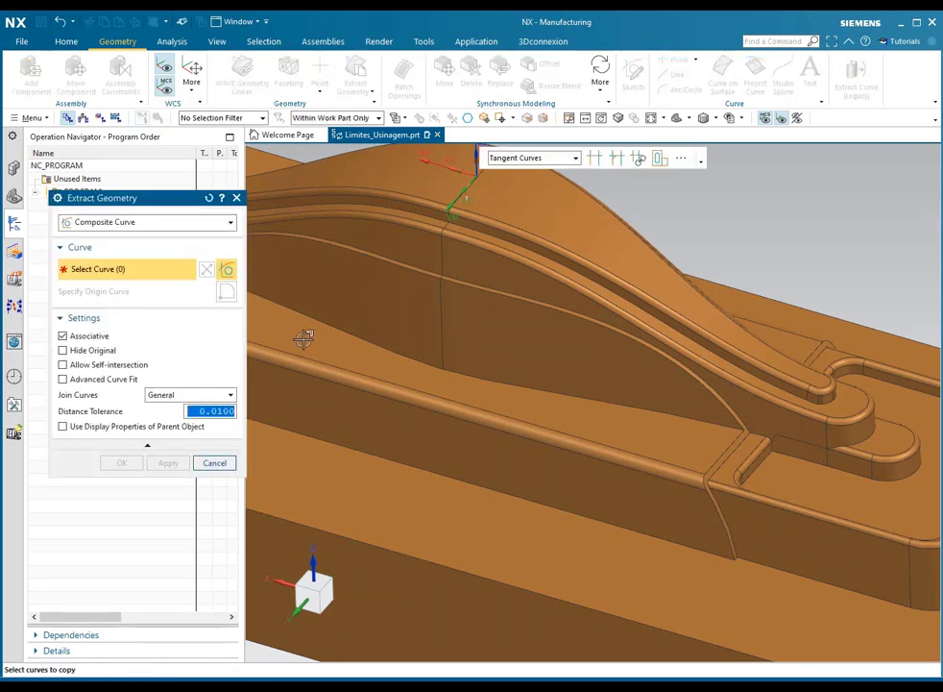
{"action": "left_click", "coordinate": [151, 397]}
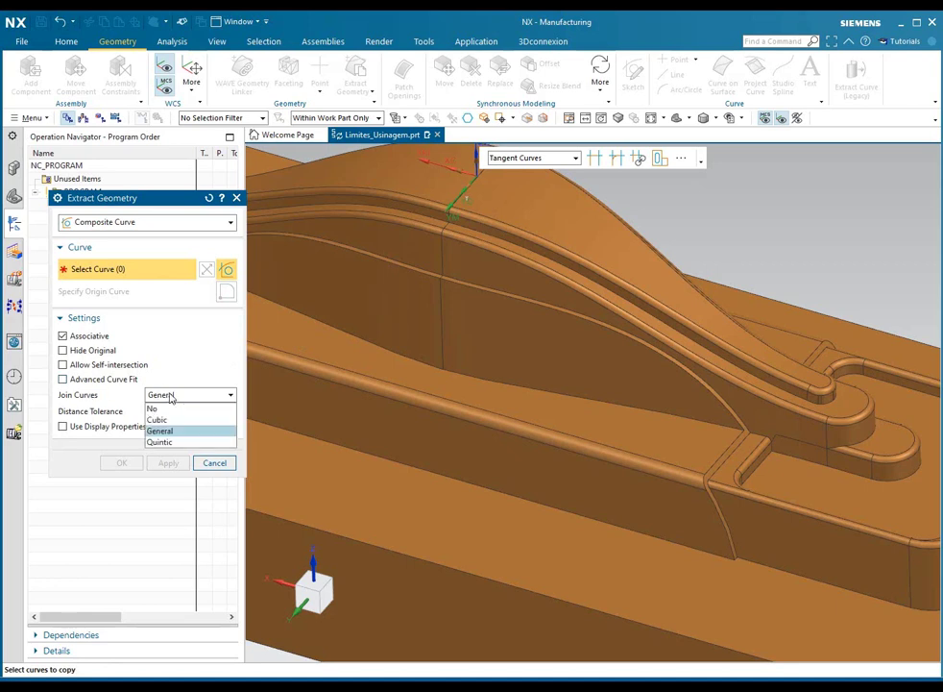
{"action": "left_click", "coordinate": [168, 407]}
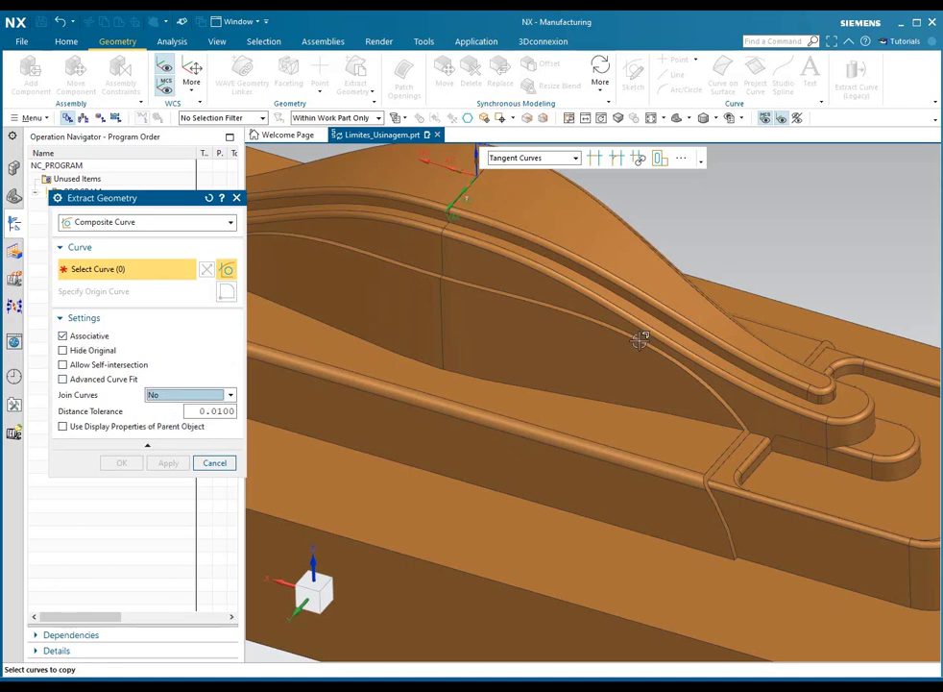
{"action": "scroll", "coordinate": [641, 340], "scroll_direction": "up", "scroll_amount": 5}
{"action": "scroll", "coordinate": [699, 401], "scroll_direction": "up", "scroll_amount": 3}
{"action": "left_click", "coordinate": [641, 402]}
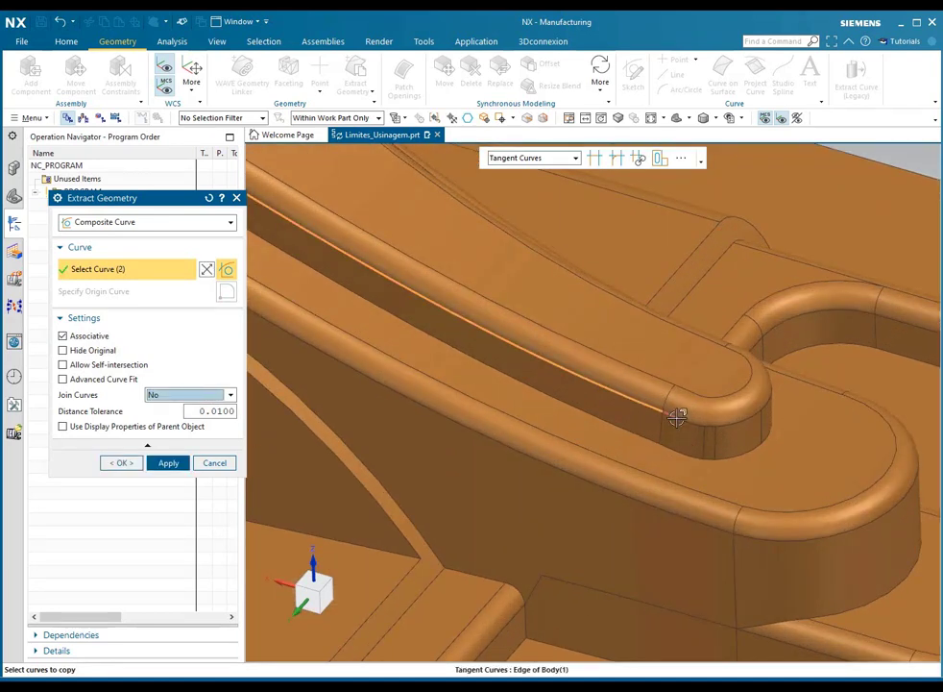
{"action": "left_click", "coordinate": [794, 375]}
{"action": "mouse_move", "coordinate": [793, 376]}
{"action": "middle_mouse_down"}
{"action": "mouse_move", "coordinate": [599, 378]}
{"action": "mouse_move", "coordinate": [580, 341]}
{"action": "middle_mouse_up"}
{"action": "left_click", "coordinate": [571, 331]}
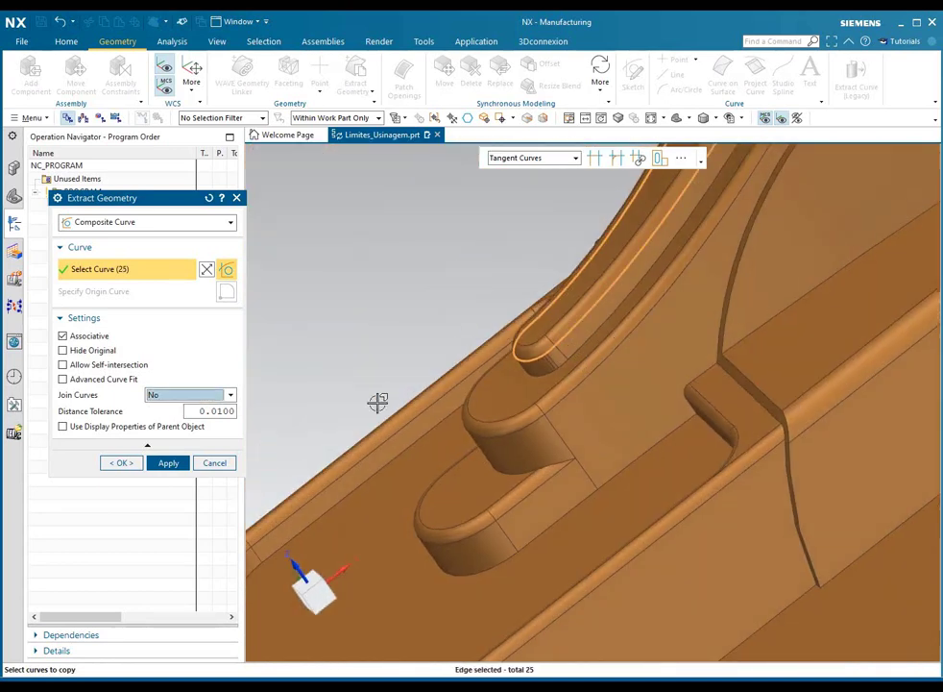
{"action": "left_click", "coordinate": [123, 463]}
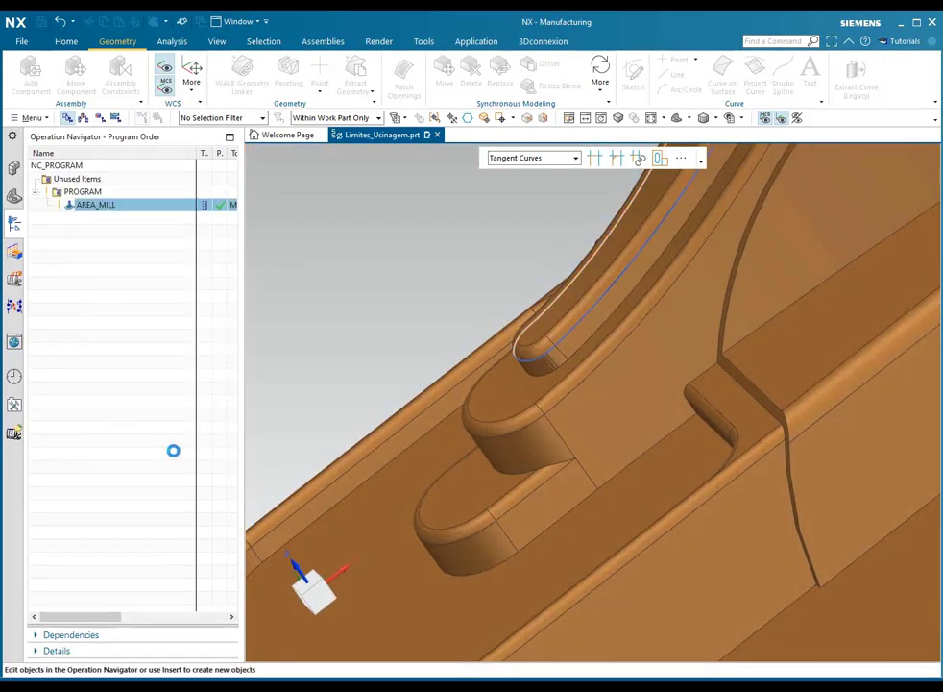
{"action": "left_click", "coordinate": [647, 414]}
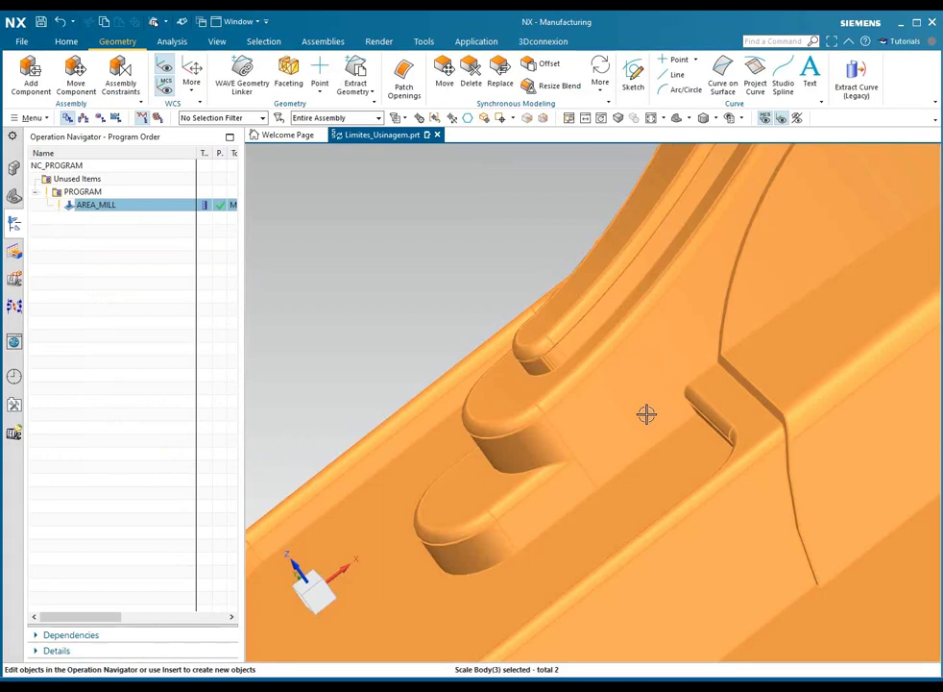
Step: Hide the part body with Ctrl+B and open AREA_MILL's Specify Trim Boundaries
{"action": "key", "text": "ctrl+b"}
{"action": "mouse_move", "coordinate": [489, 417]}
{"action": "middle_mouse_down"}
{"action": "mouse_move", "coordinate": [647, 381]}
{"action": "mouse_move", "coordinate": [747, 320]}
{"action": "mouse_move", "coordinate": [751, 327]}
{"action": "middle_mouse_up"}
{"action": "right_click", "coordinate": [101, 206]}
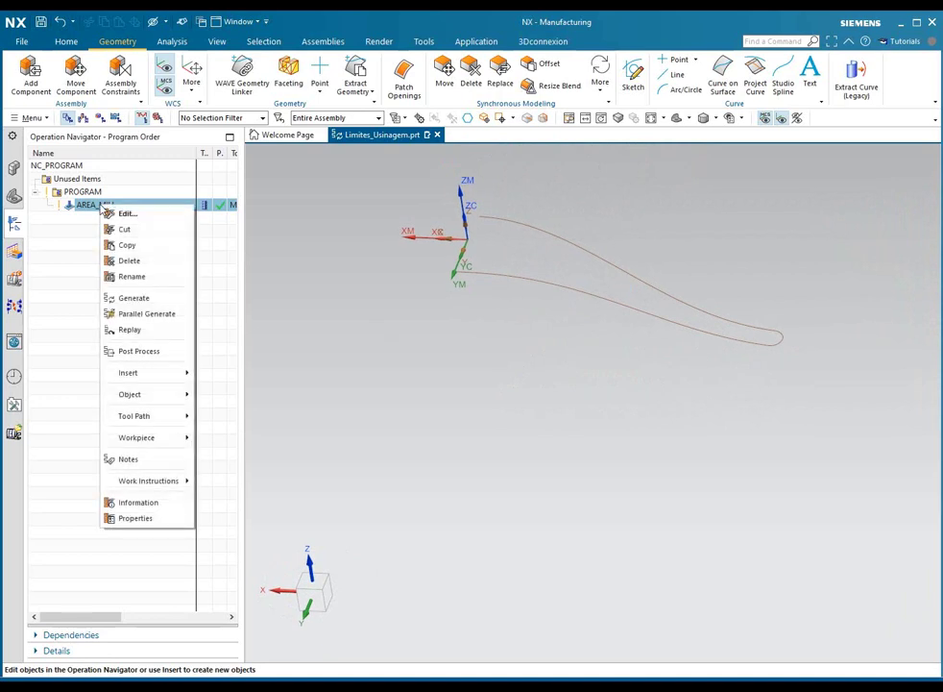
{"action": "left_click", "coordinate": [126, 216]}
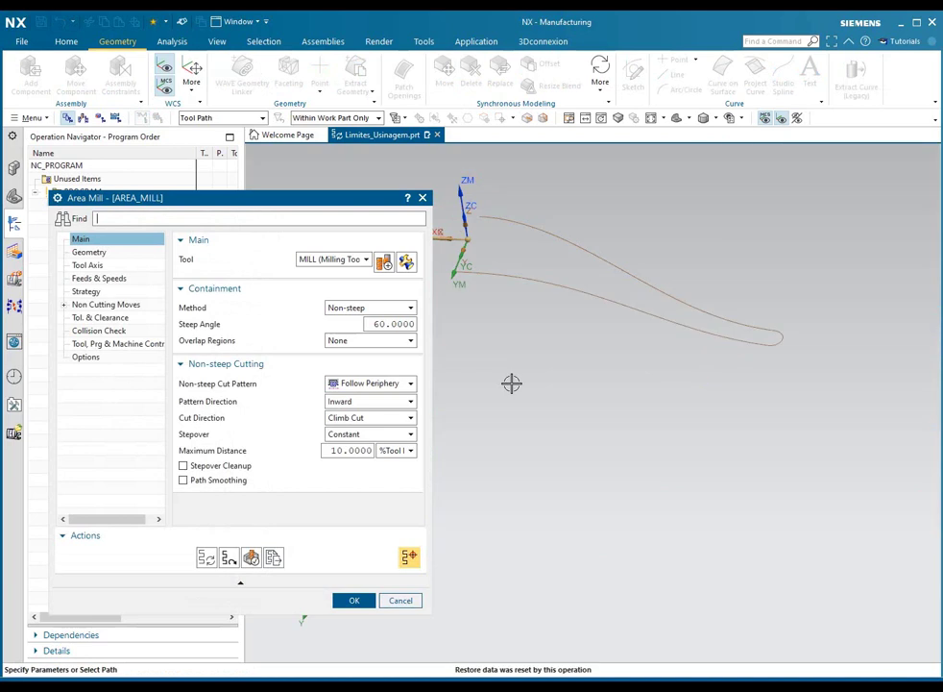
{"action": "left_click", "coordinate": [96, 253]}
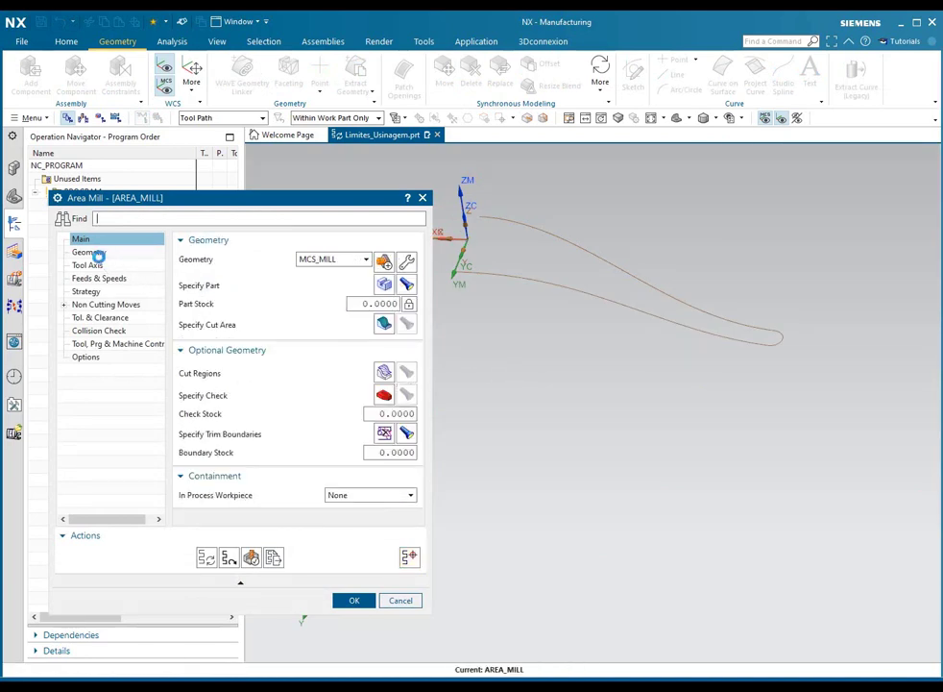
{"action": "left_click", "coordinate": [383, 433]}
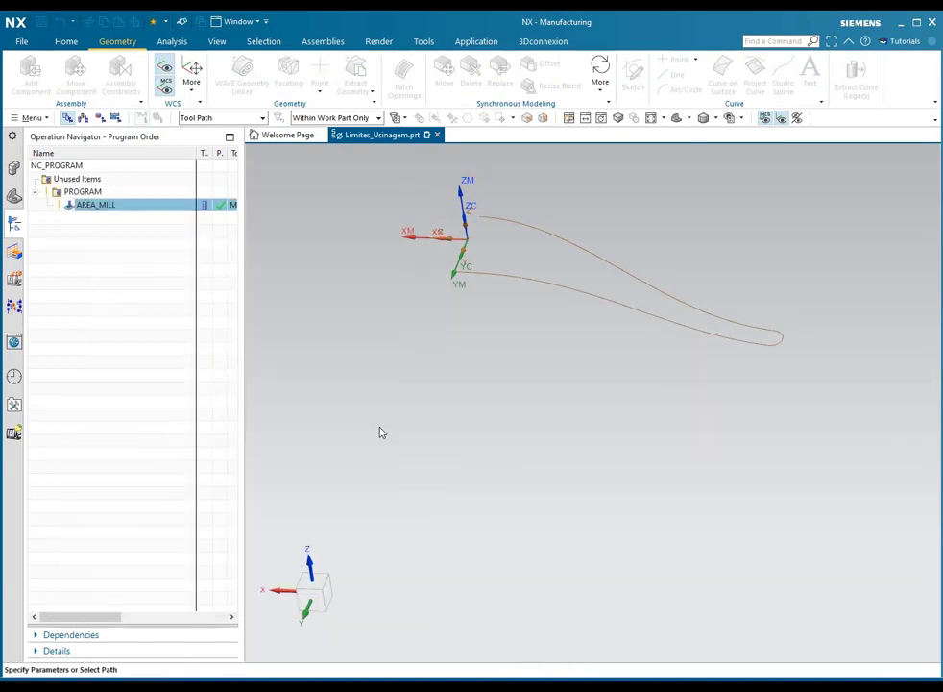
Step: Remove the existing Inside set and add a new trim boundary set using Curves
{"action": "left_click", "coordinate": [223, 357]}
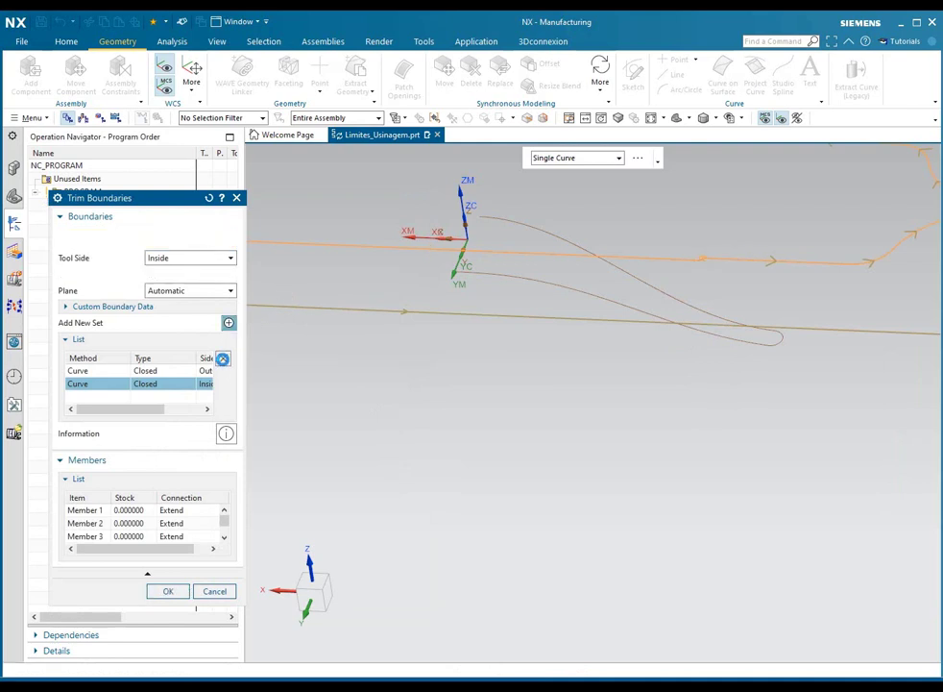
{"action": "left_click", "coordinate": [229, 323]}
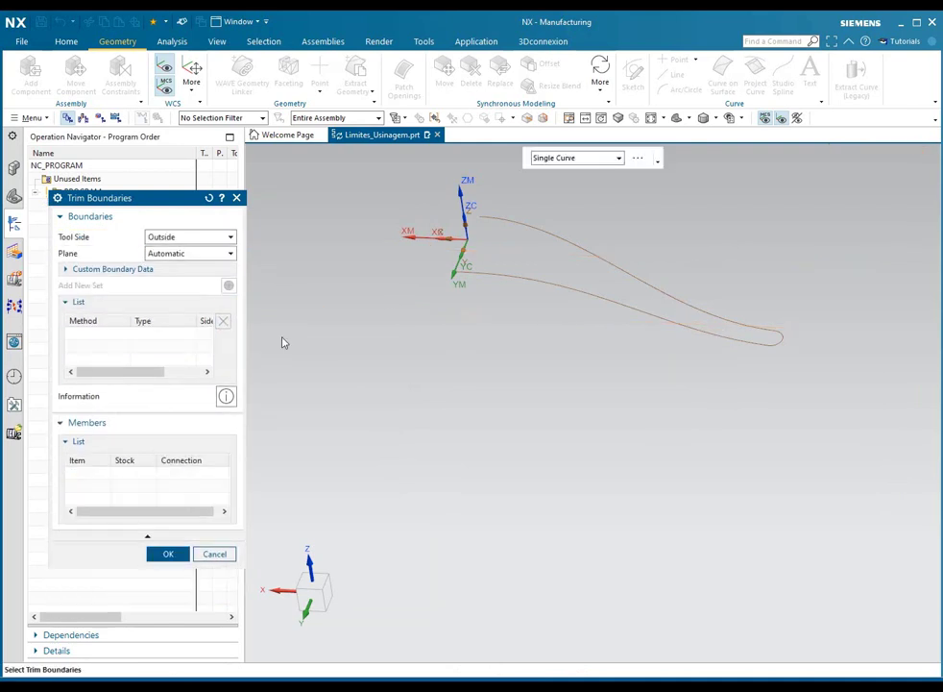
{"action": "left_click", "coordinate": [178, 240]}
{"action": "left_click", "coordinate": [177, 265]}
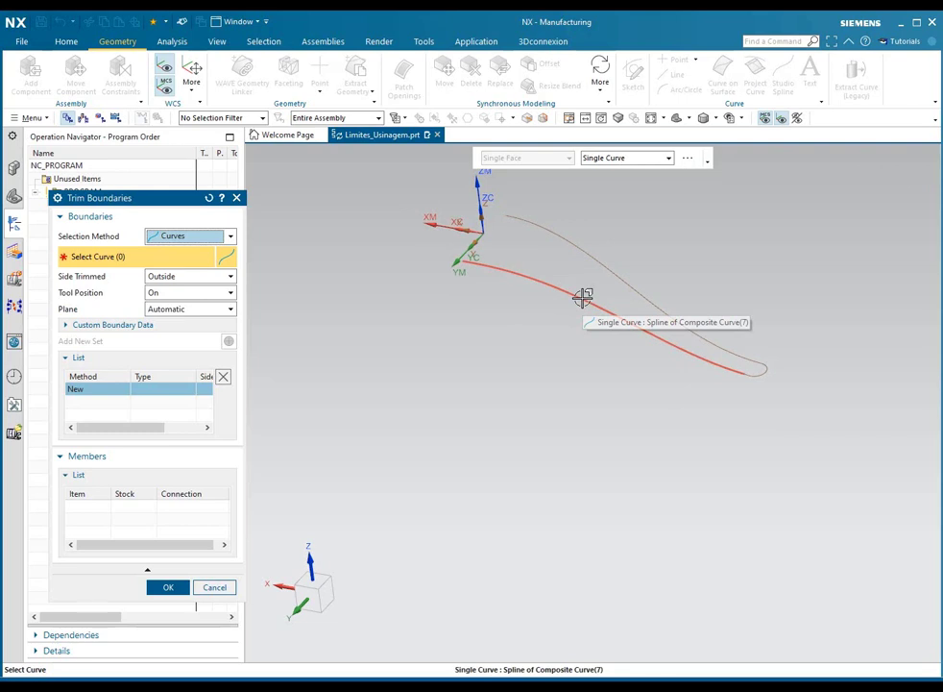
{"action": "scroll", "coordinate": [780, 367], "scroll_direction": "up", "scroll_amount": 4}
{"action": "scroll", "coordinate": [742, 398], "scroll_direction": "up", "scroll_amount": 1}
{"action": "scroll", "coordinate": [754, 395], "scroll_direction": "up", "scroll_amount": 1}
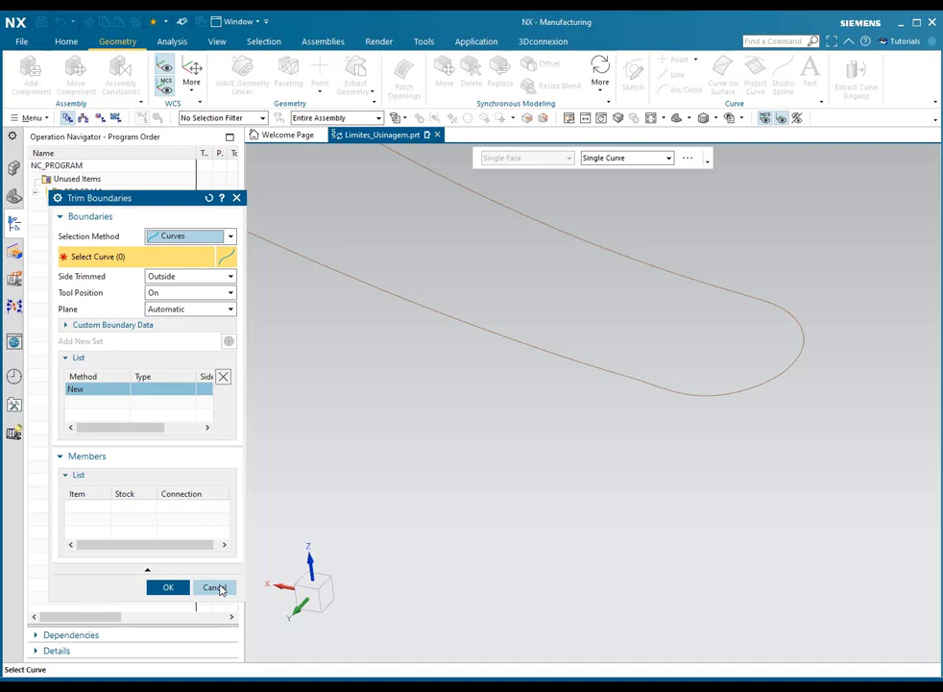
Step: Show the hidden spline along the rail edge via Class Selection
{"action": "left_click", "coordinate": [216, 587]}
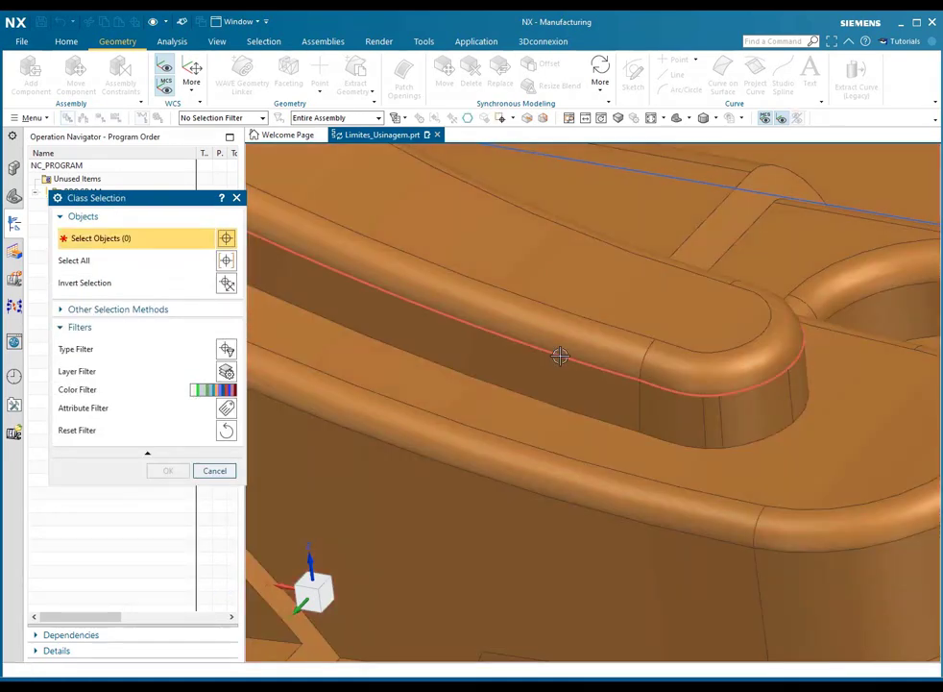
{"action": "left_click", "coordinate": [560, 356]}
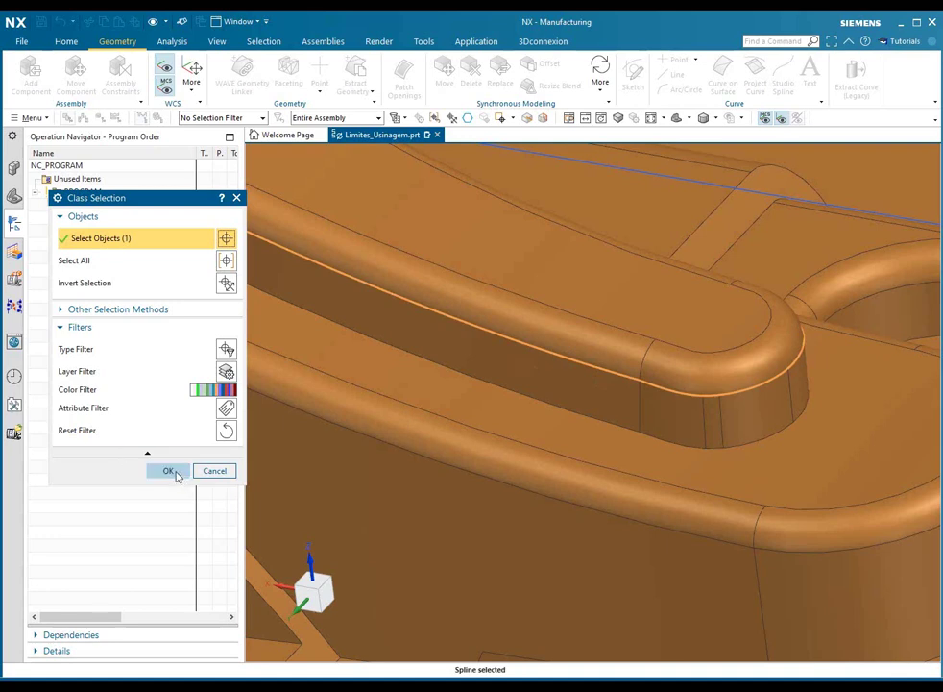
{"action": "left_click", "coordinate": [171, 471]}
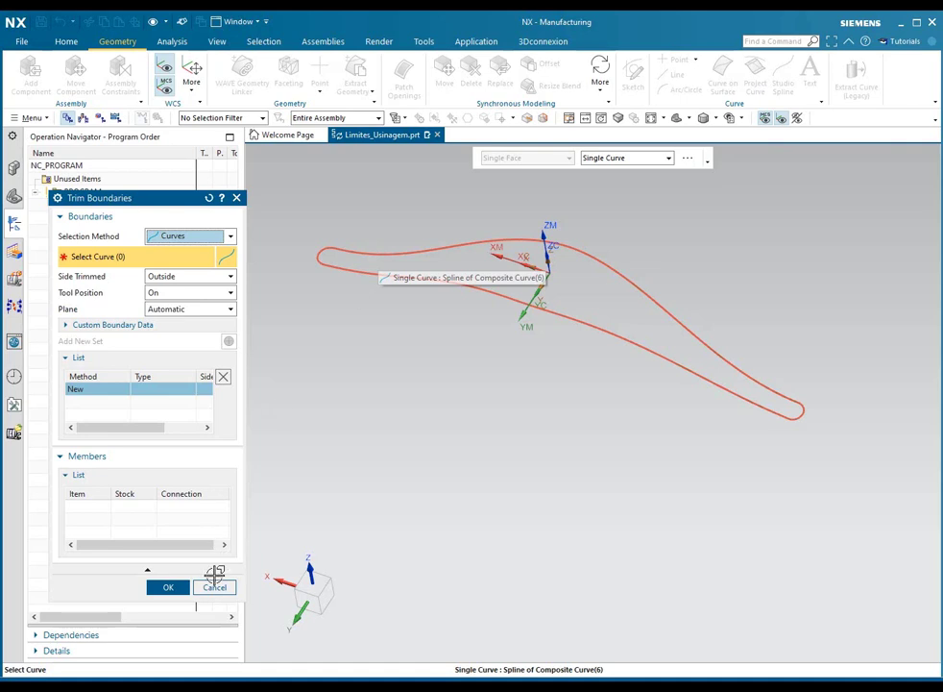
Step: Cancel the Trim Boundaries changes and close the AREA_MILL dialog without saving edits
{"action": "left_click", "coordinate": [215, 586]}
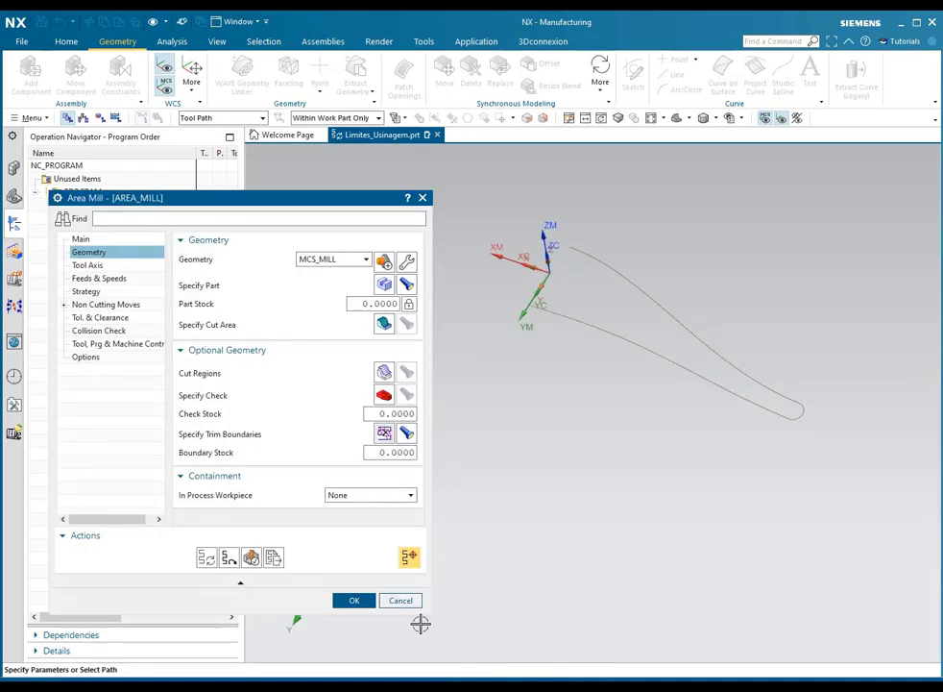
{"action": "left_click", "coordinate": [400, 601]}
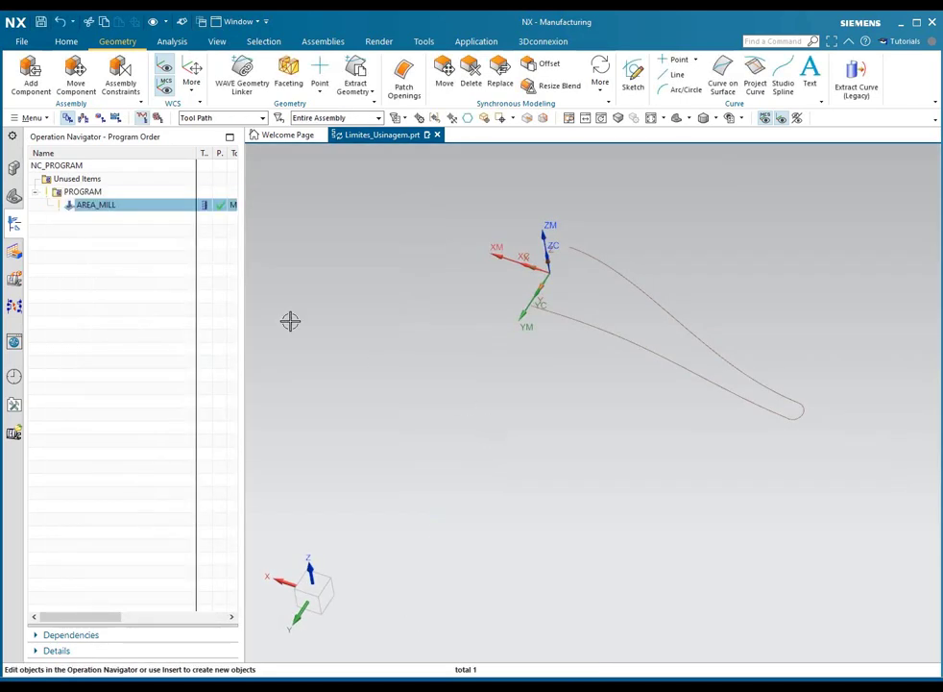